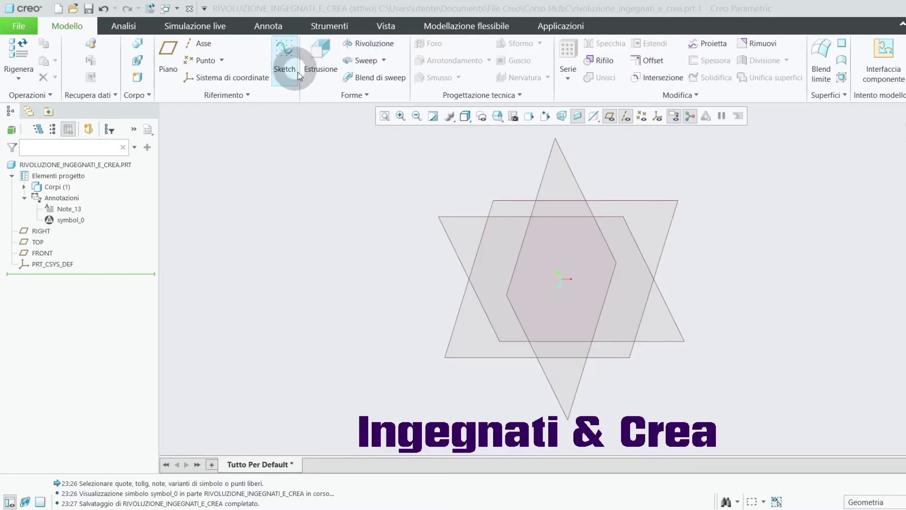
- Start a Revolve feature with its sketch on the FRONT plane, viewed square-on, and hide the datum planes
click(357, 45)
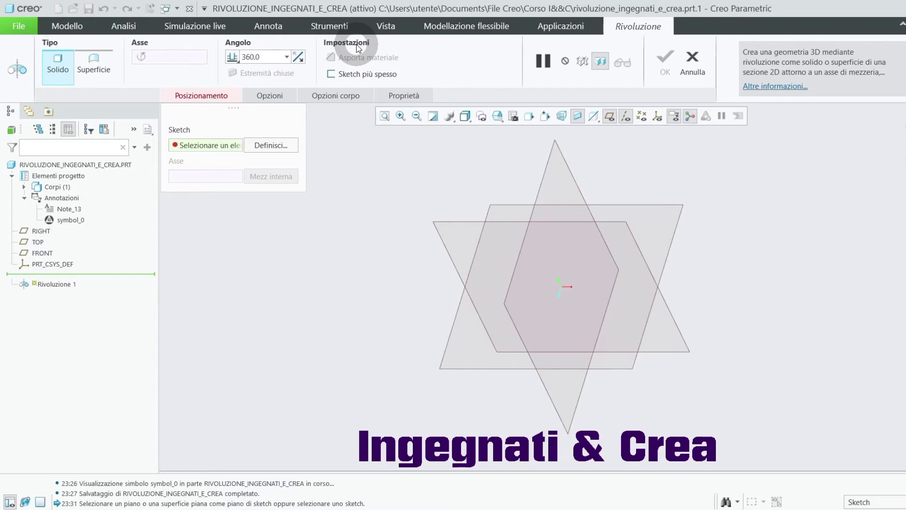
click(437, 222)
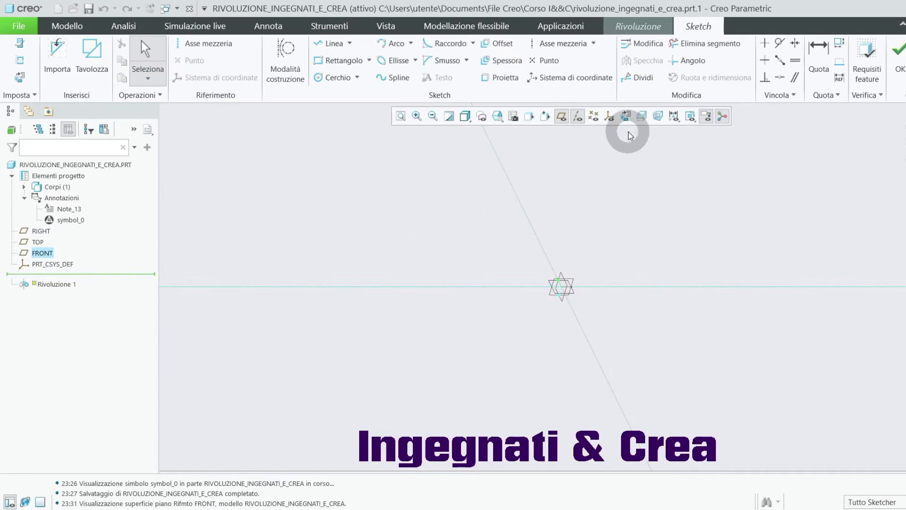
click(626, 116)
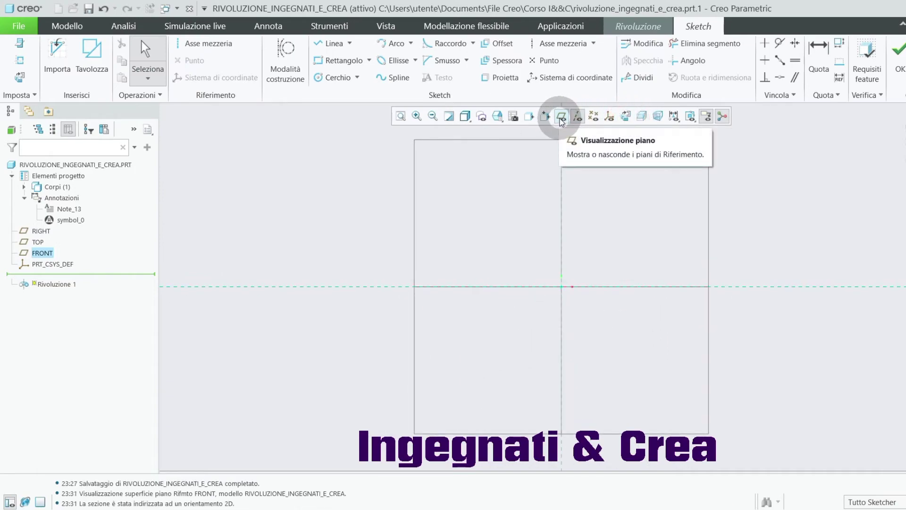
click(561, 118)
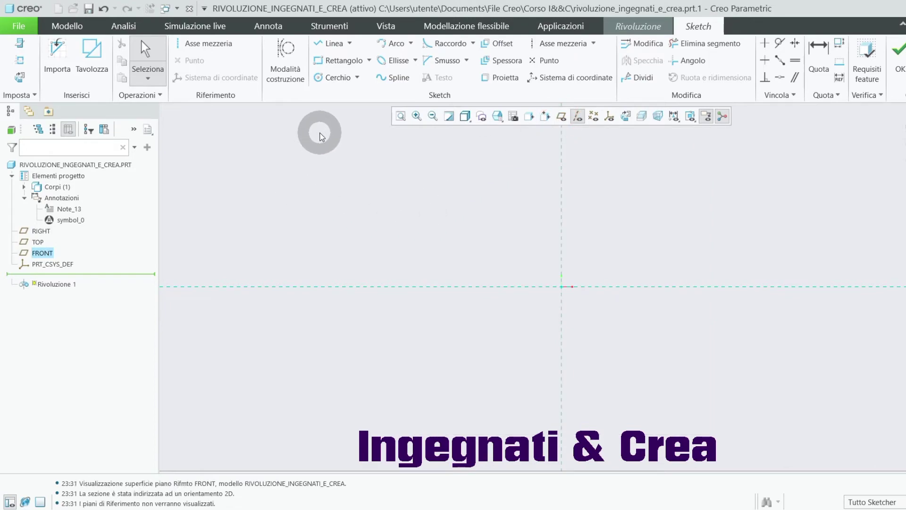
- Sketch a closed right trapezoid about 36 high, 12 wide at the top and 28 at the base, its upright side on the vertical reference
scroll(343, 185, up, 1)
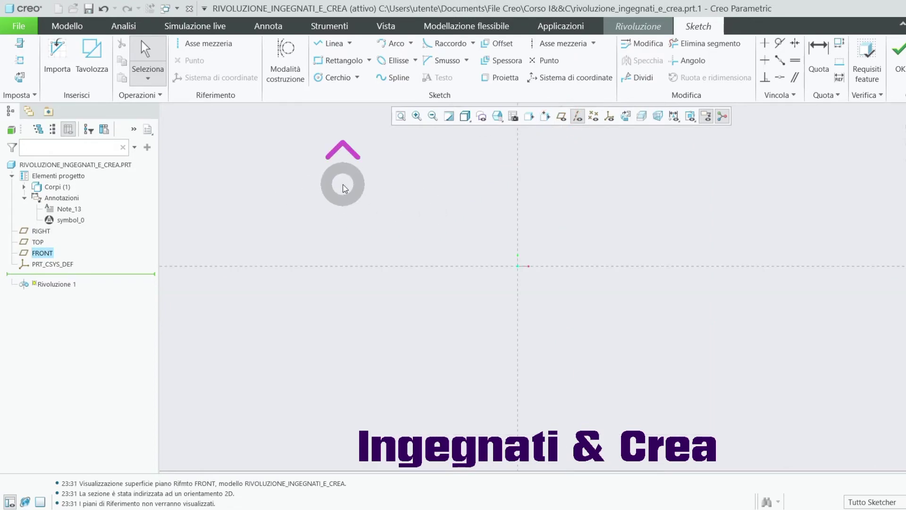
click(334, 49)
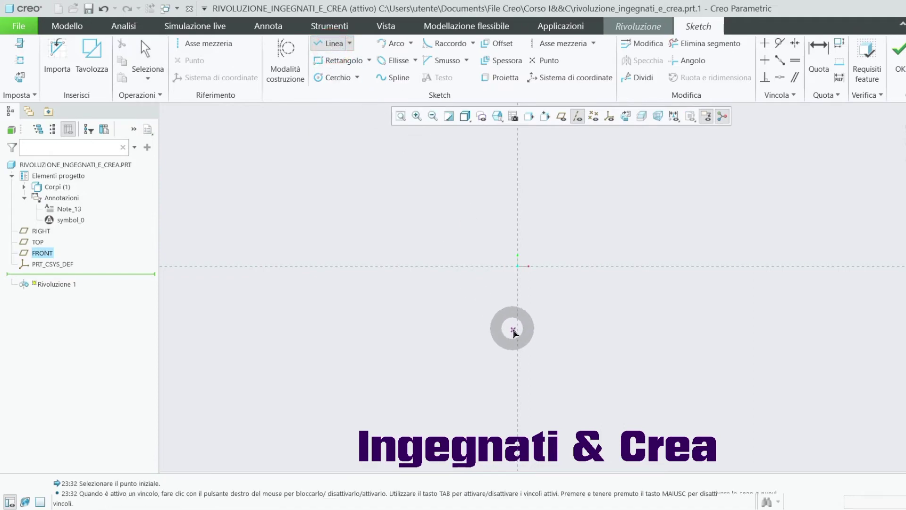
click(518, 334)
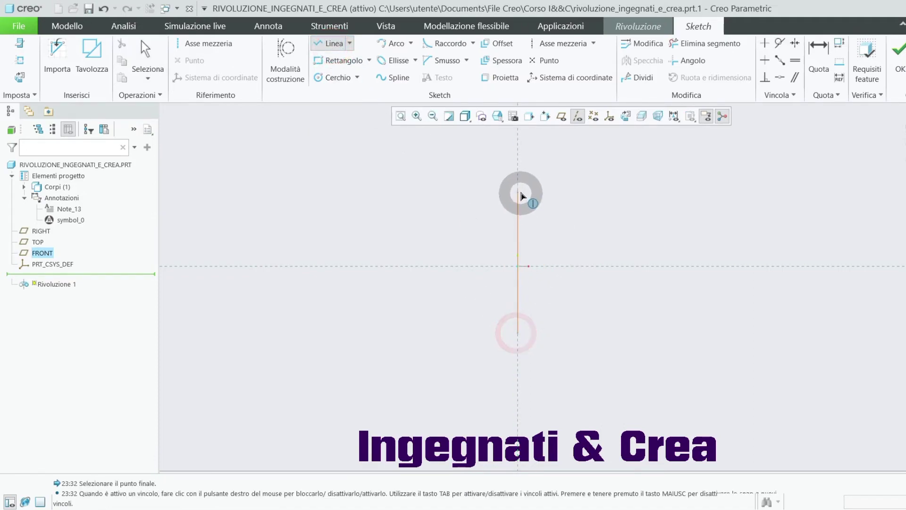
click(518, 168)
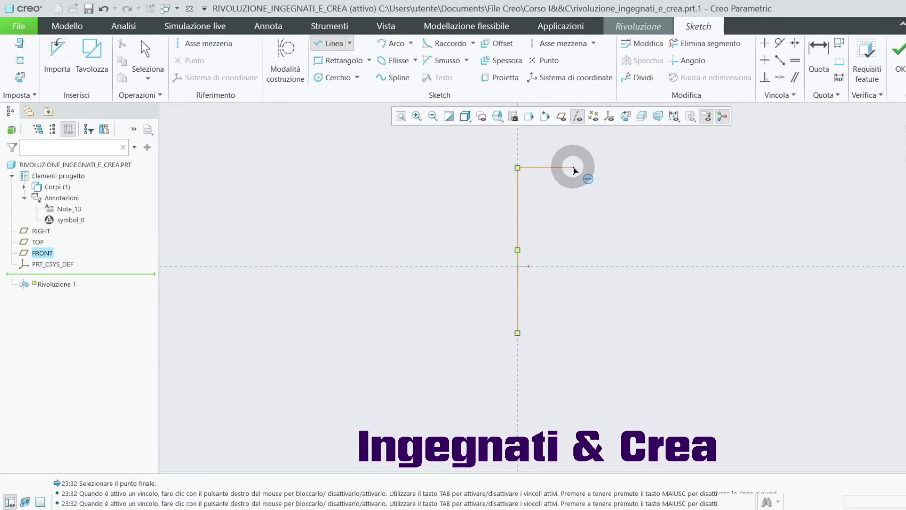
click(573, 168)
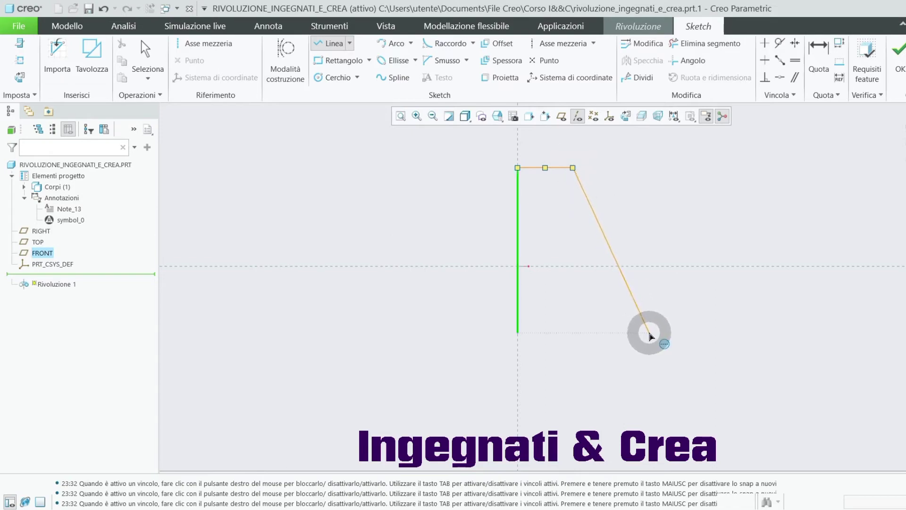
click(649, 334)
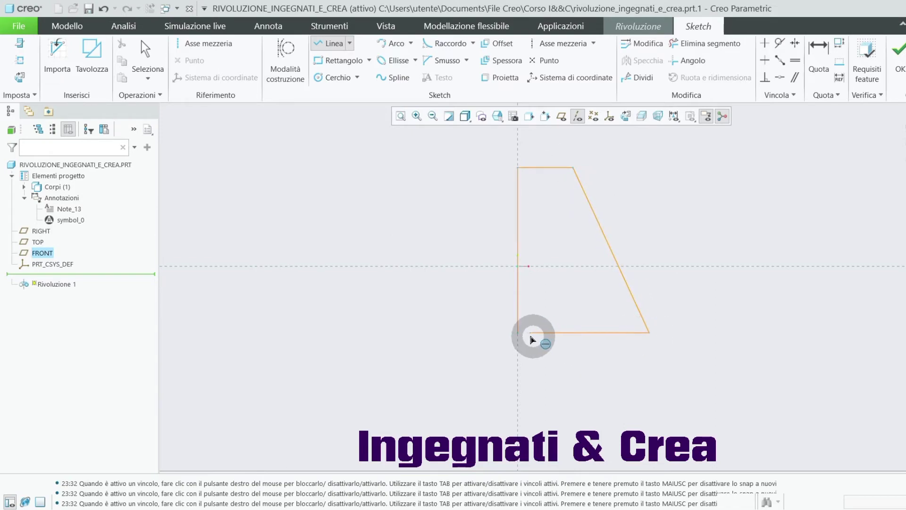
click(519, 333)
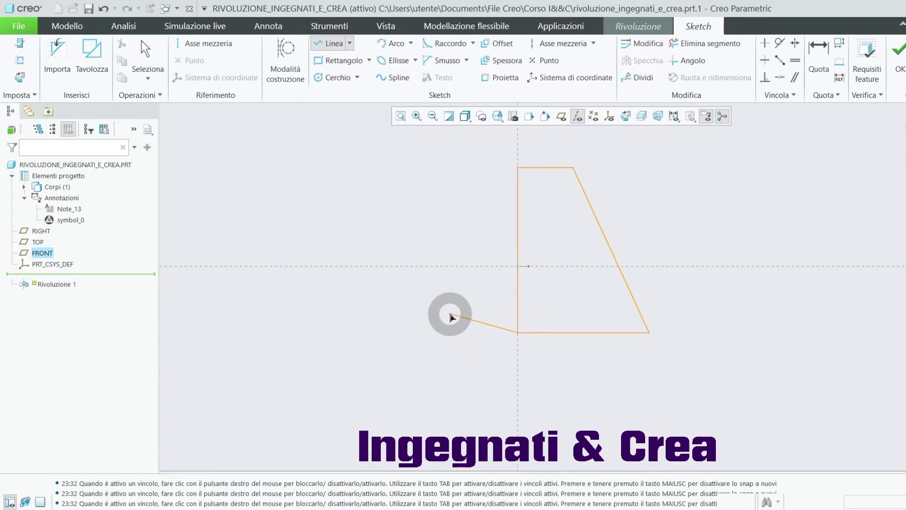
middle_click(450, 317)
middle_click(450, 317)
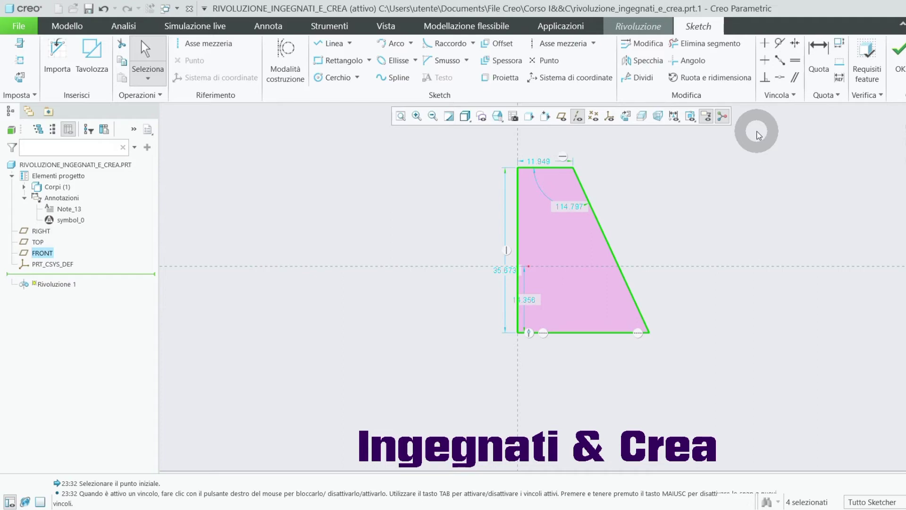
- Make the two endpoints of the trapezoid's vertical side symmetric about the horizontal reference
click(796, 44)
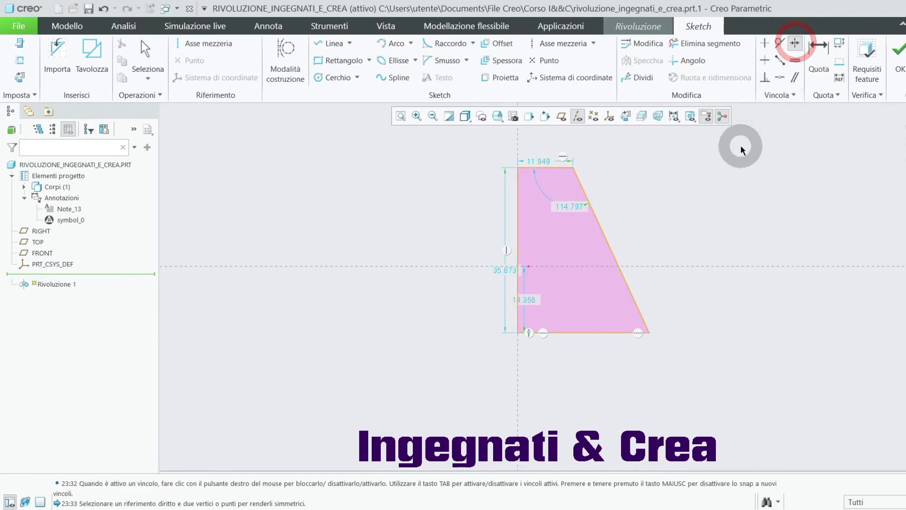
click(519, 168)
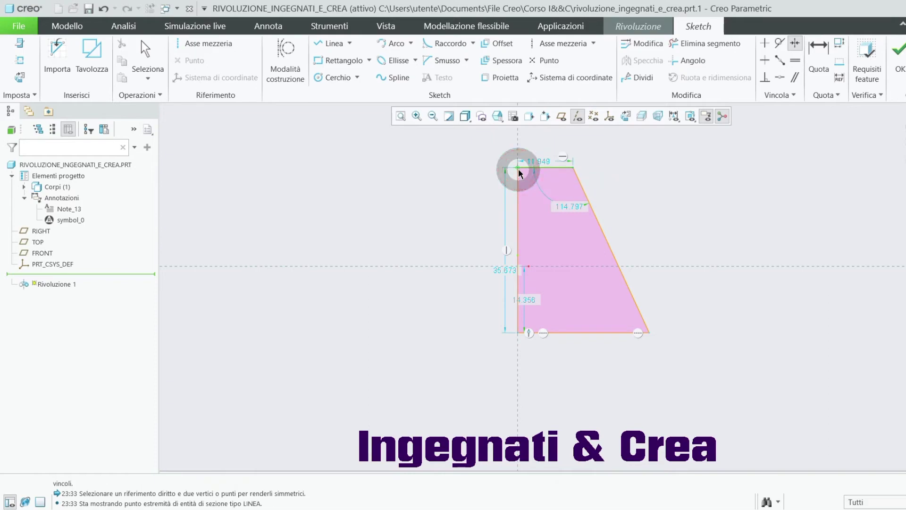
click(518, 333)
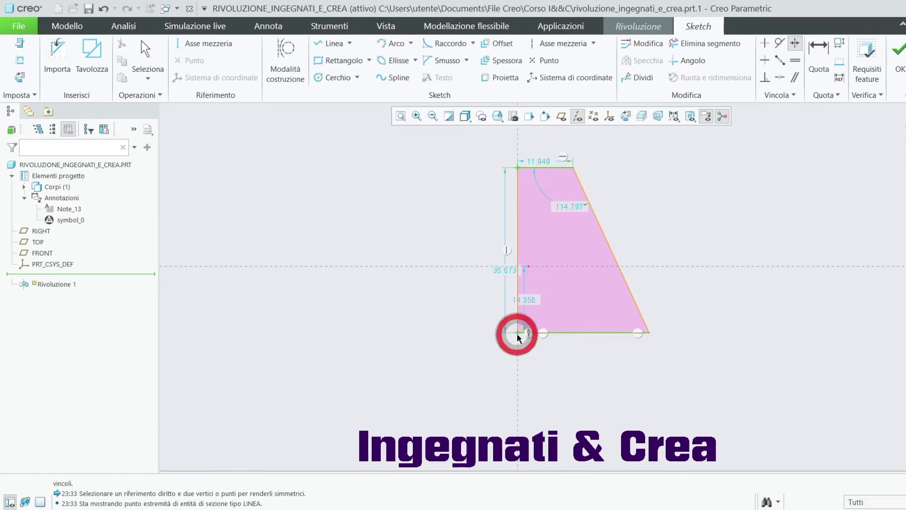
click(570, 267)
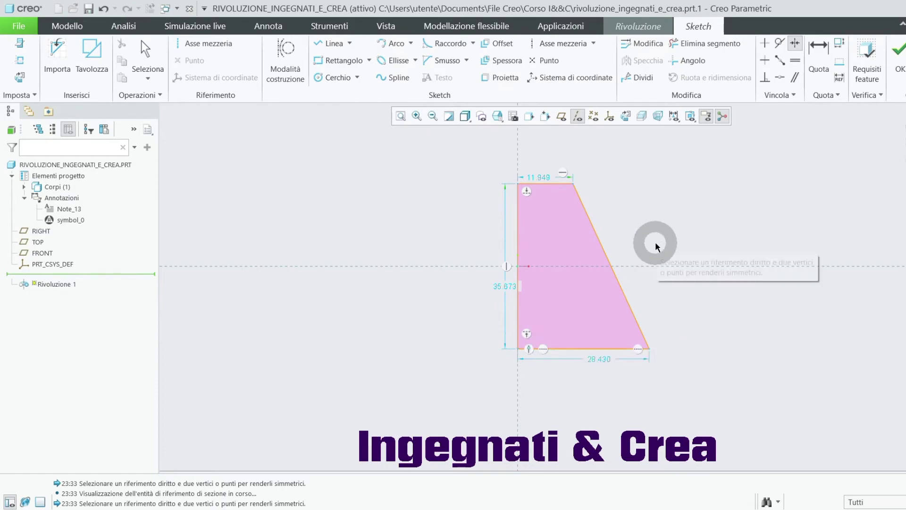
middle_click(671, 225)
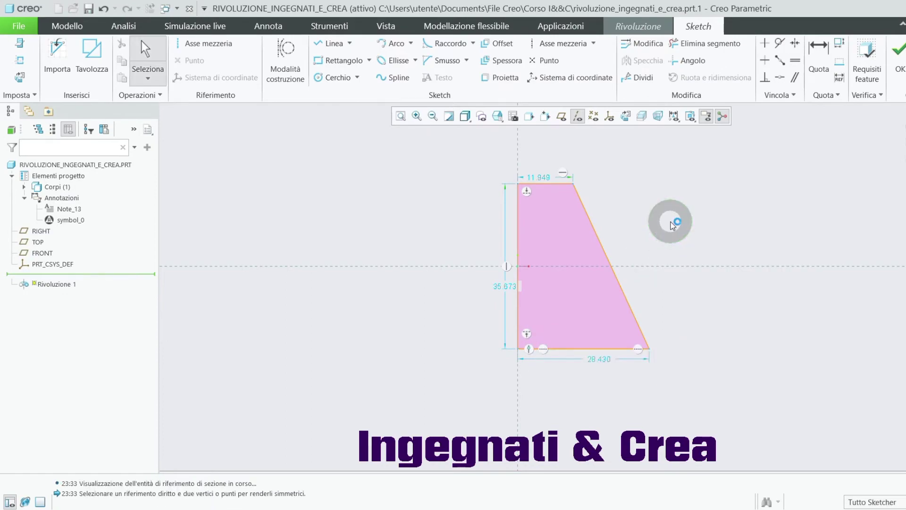
click(541, 180)
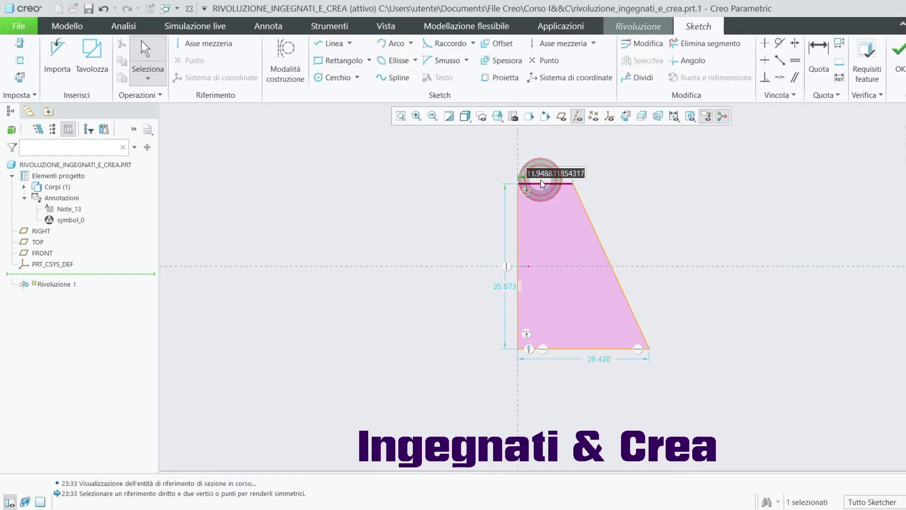
text(1)
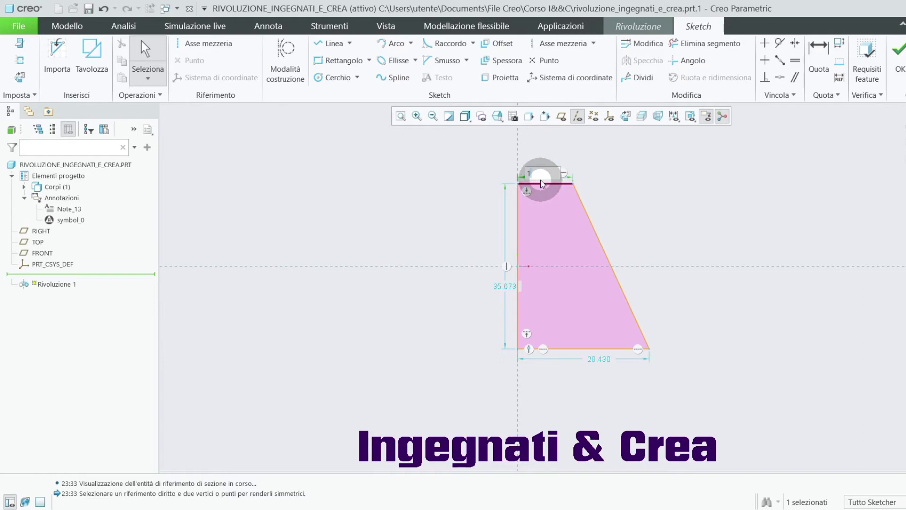
key(Escape)
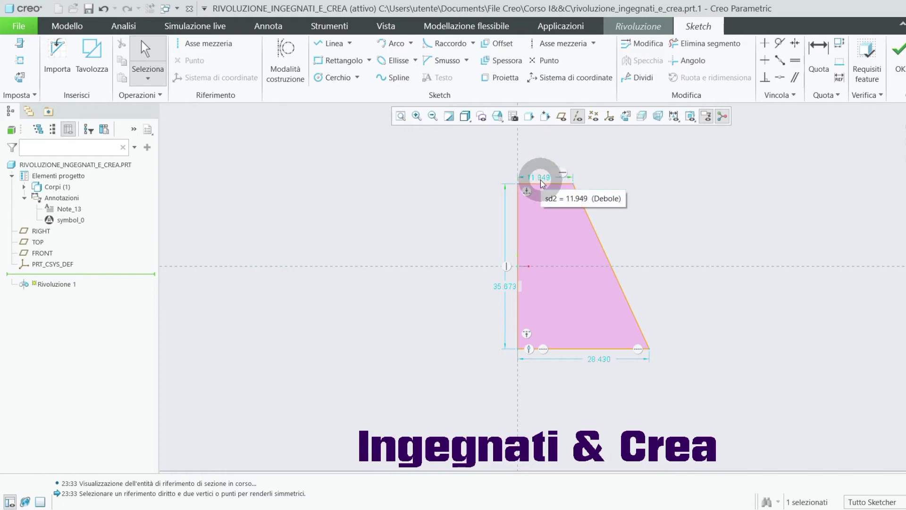
- Set the height of the trapezoid's vertical side to 40
double_click(505, 287)
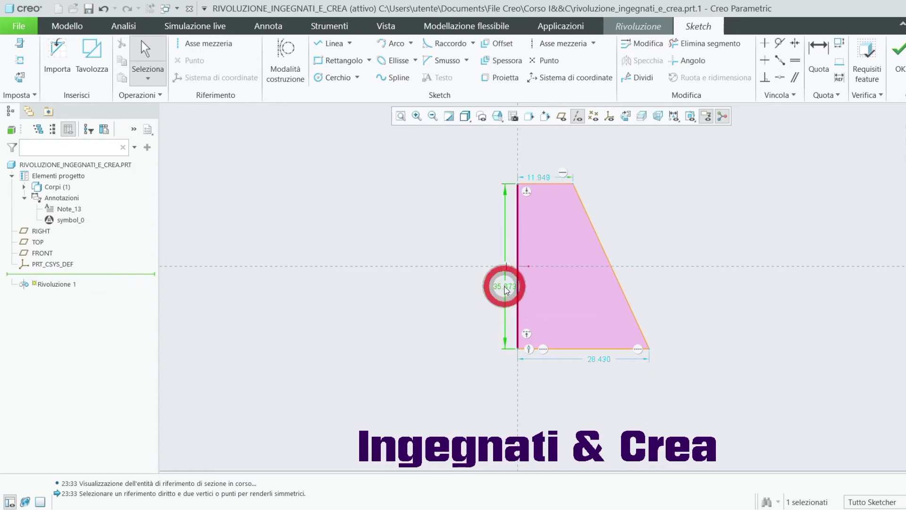
text(40)
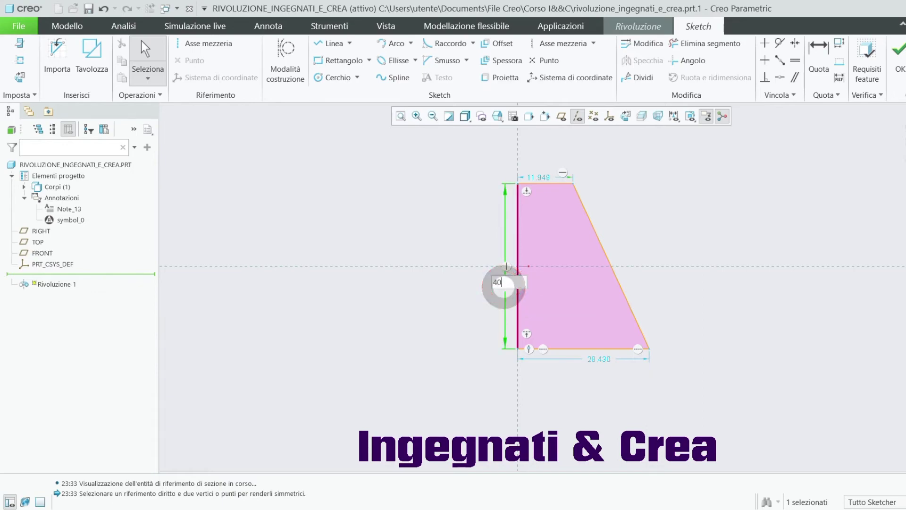
key(Return)
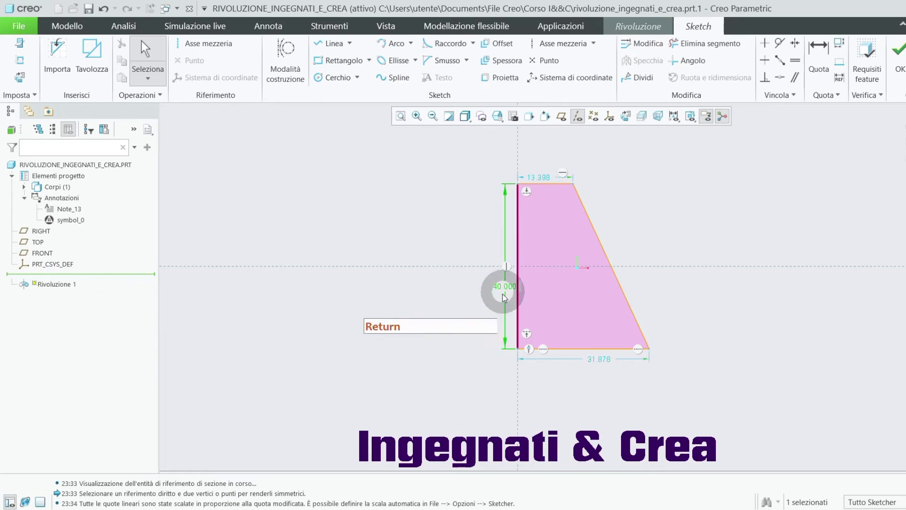
click(687, 215)
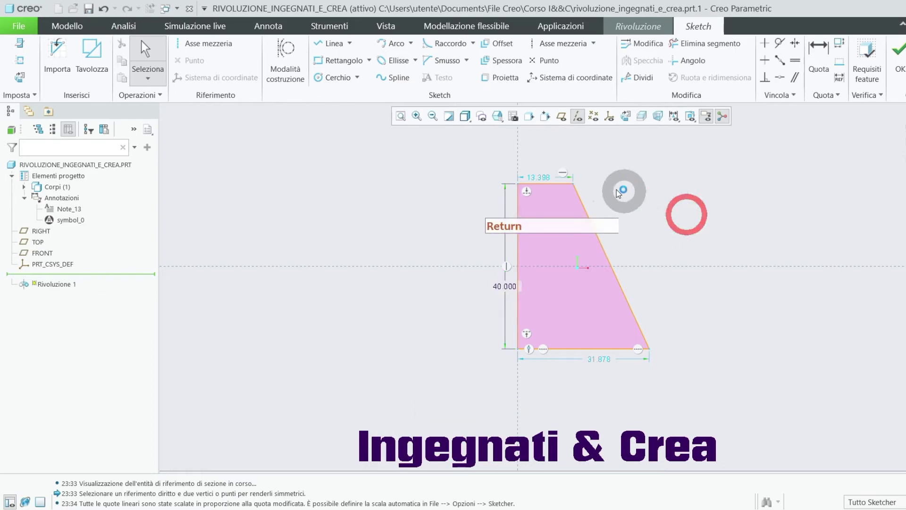
click(600, 360)
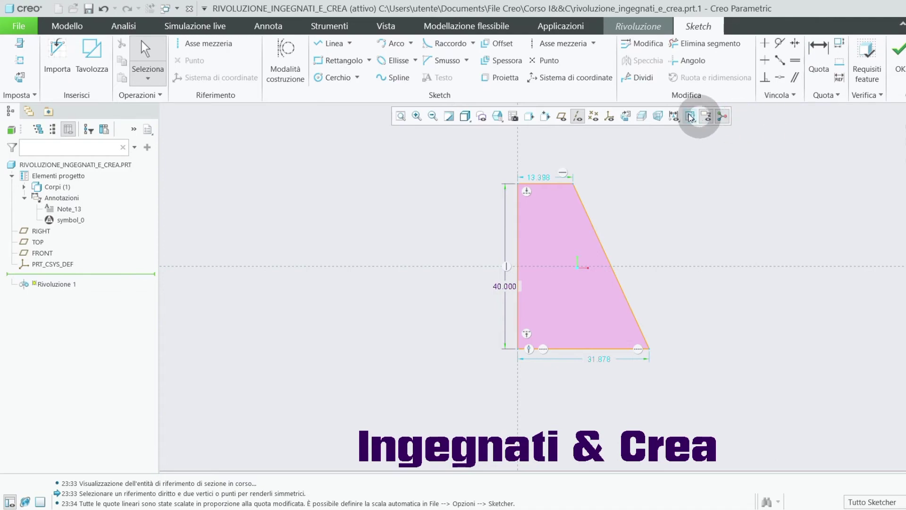
- Add a vertical centerline along the vertical reference, coincident with the trapezoid's upright side
click(569, 47)
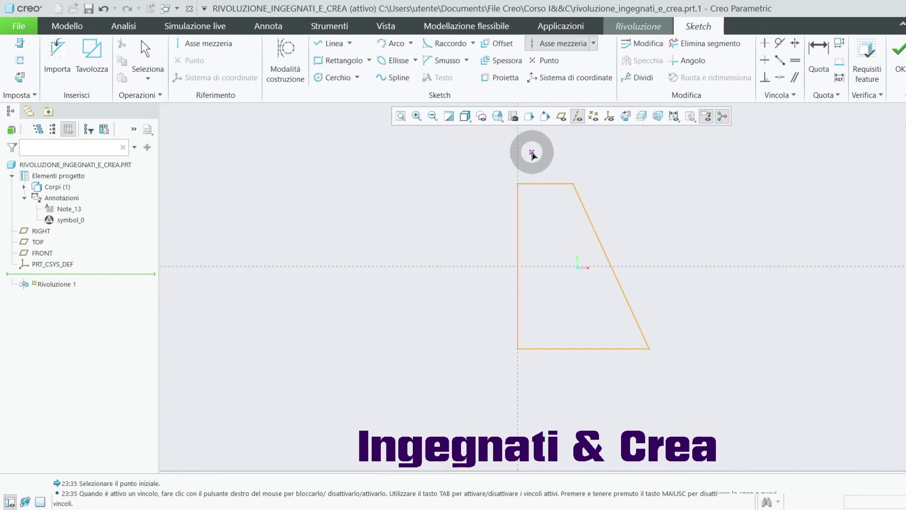
click(516, 152)
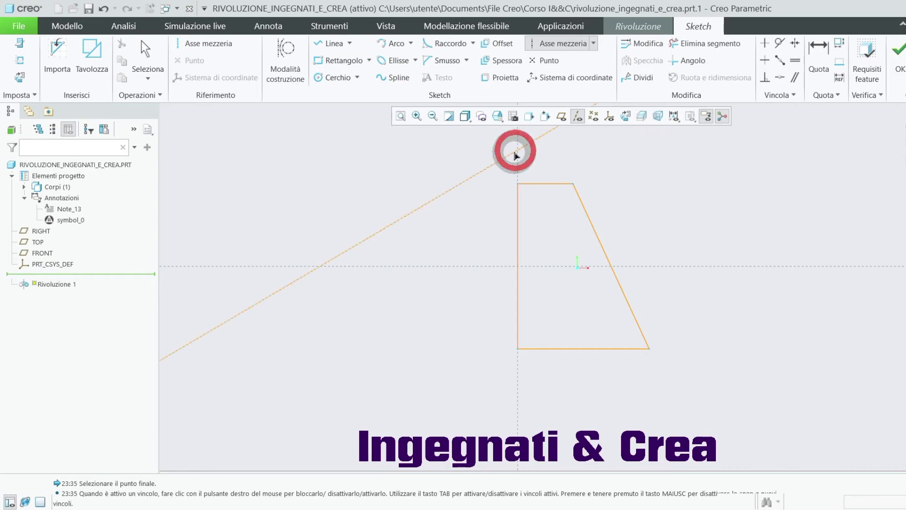
click(515, 370)
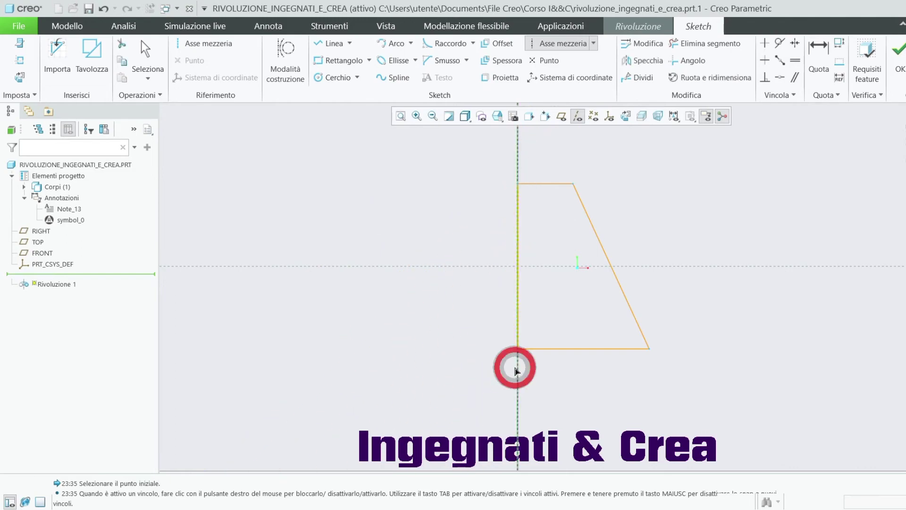
middle_click(672, 211)
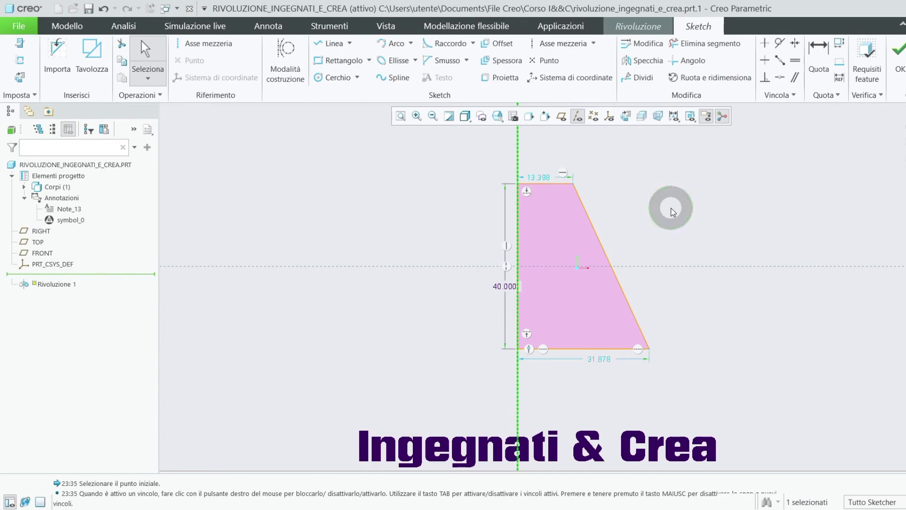
- Dimension the upper end of the sloped side as a diameter about the centerline and set it to 28
click(821, 55)
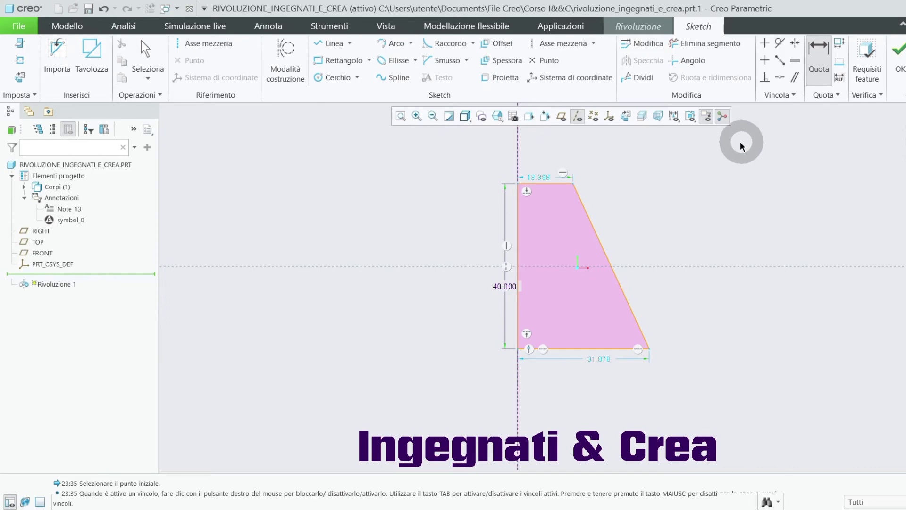
click(572, 183)
click(518, 152)
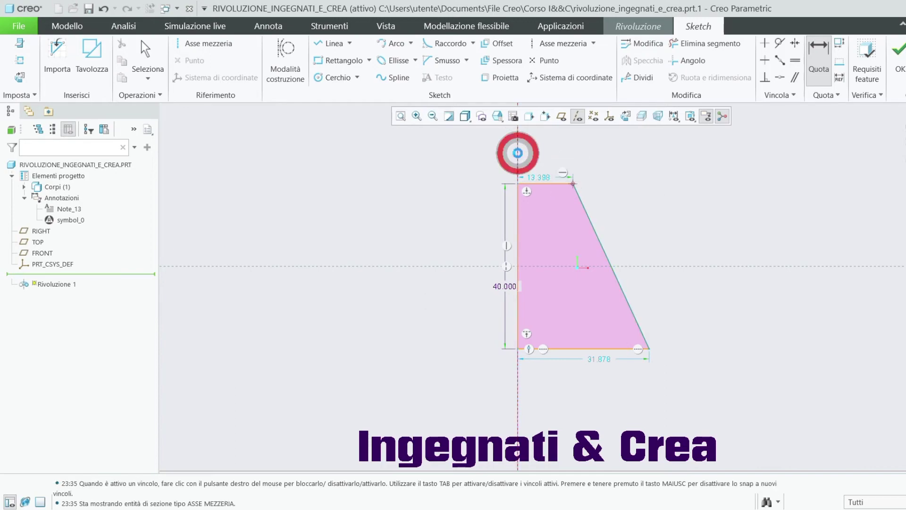
click(573, 184)
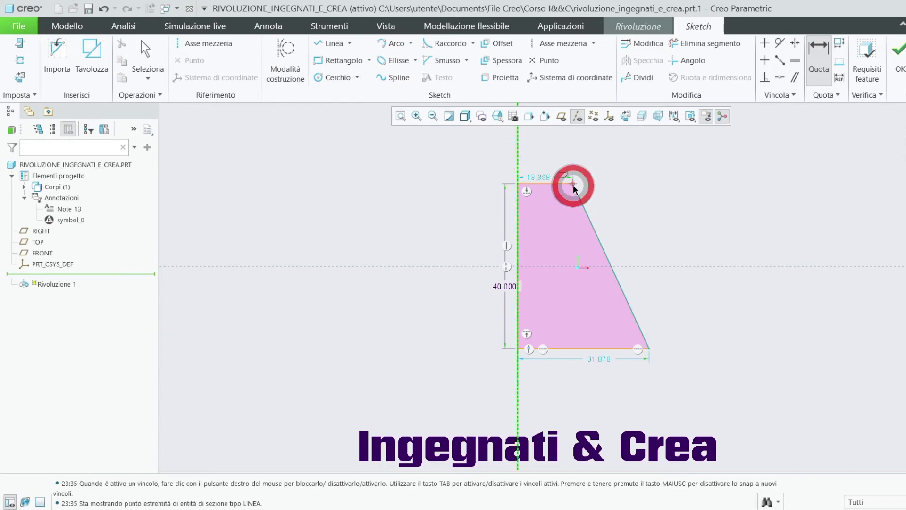
middle_click(538, 146)
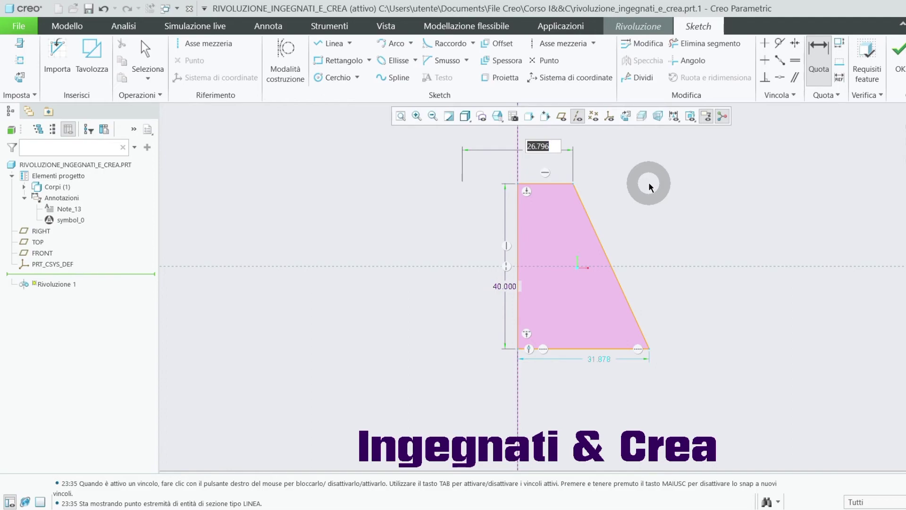
text(28)
key(Return)
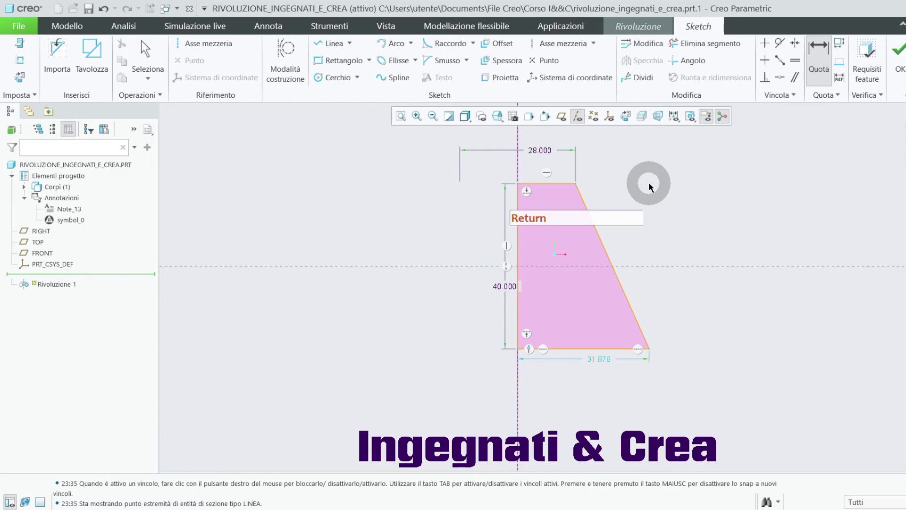
- Dimension the lower end of the sloped side as a diameter about the centerline, set it to 65, and finish the sketch
click(651, 350)
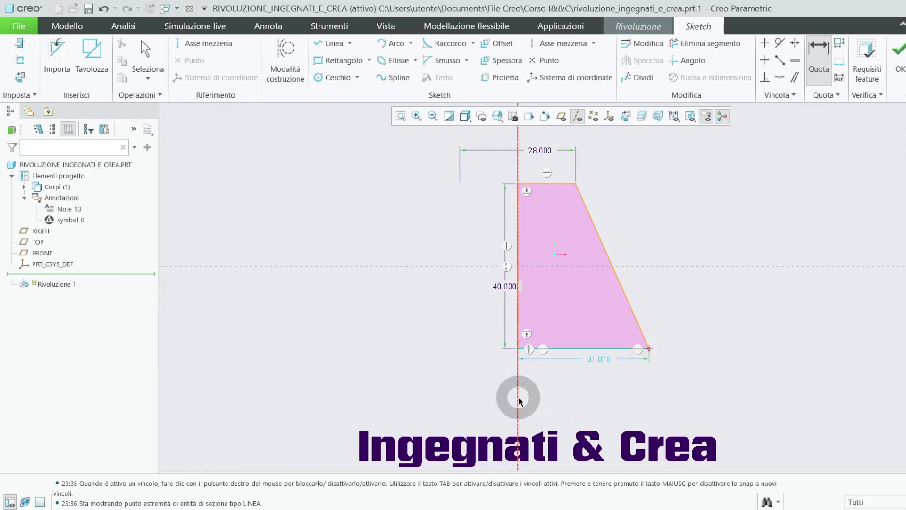
click(518, 397)
click(650, 350)
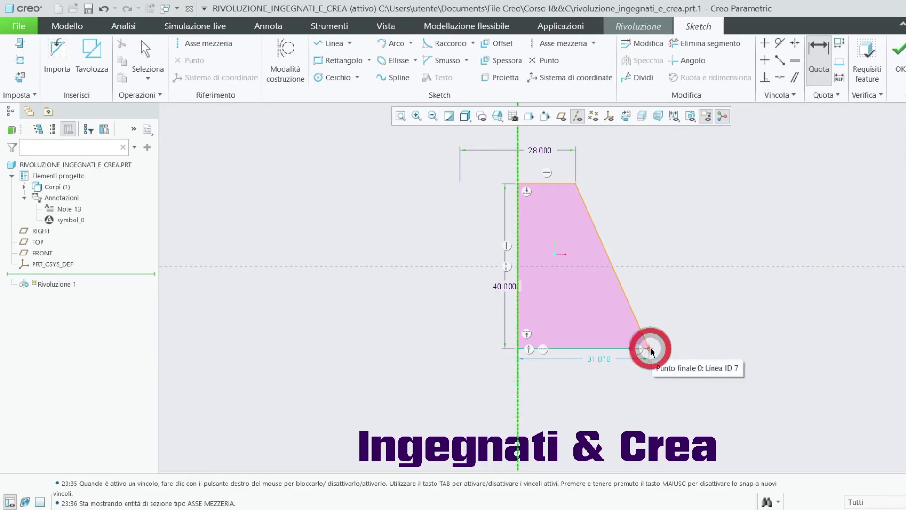
middle_click(575, 393)
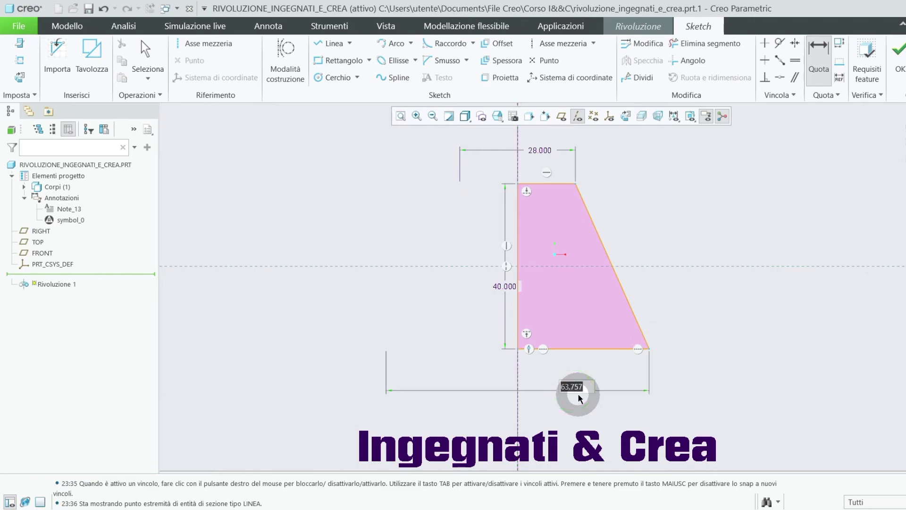
text(65)
key(Return)
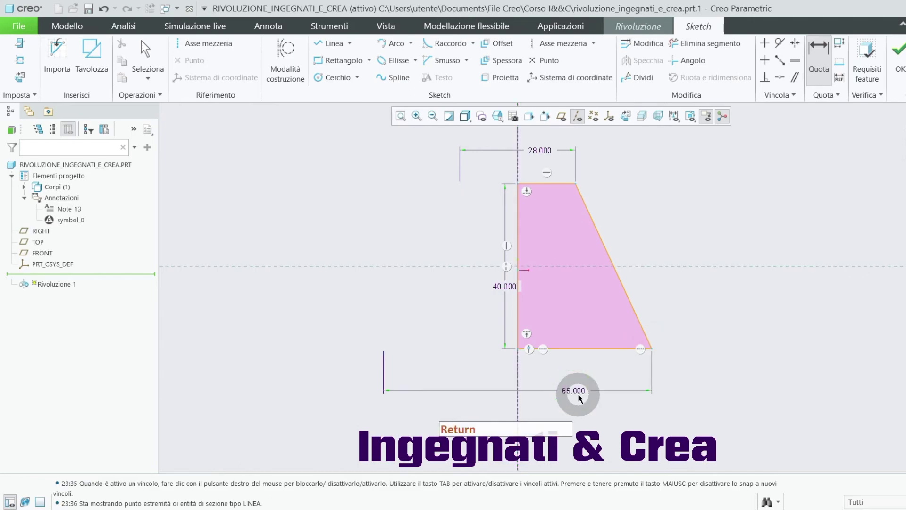
click(900, 62)
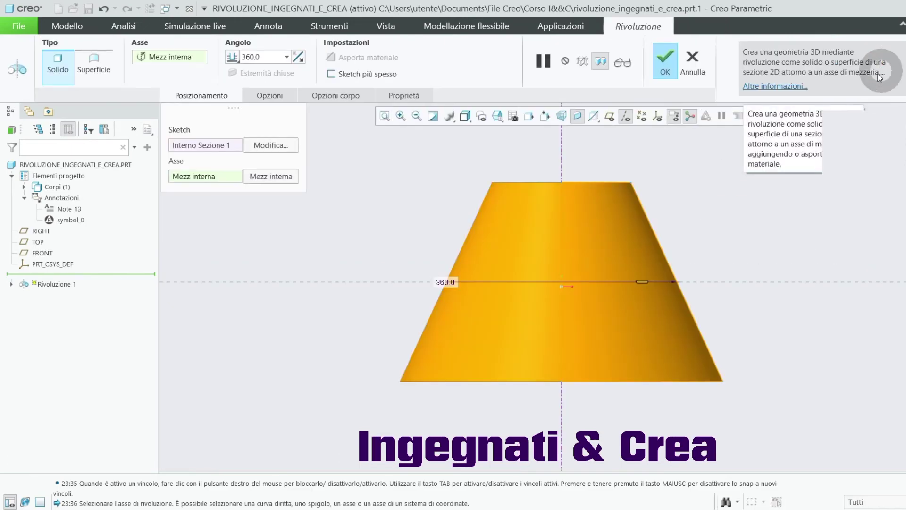
middle_drag(672, 189, 701, 194)
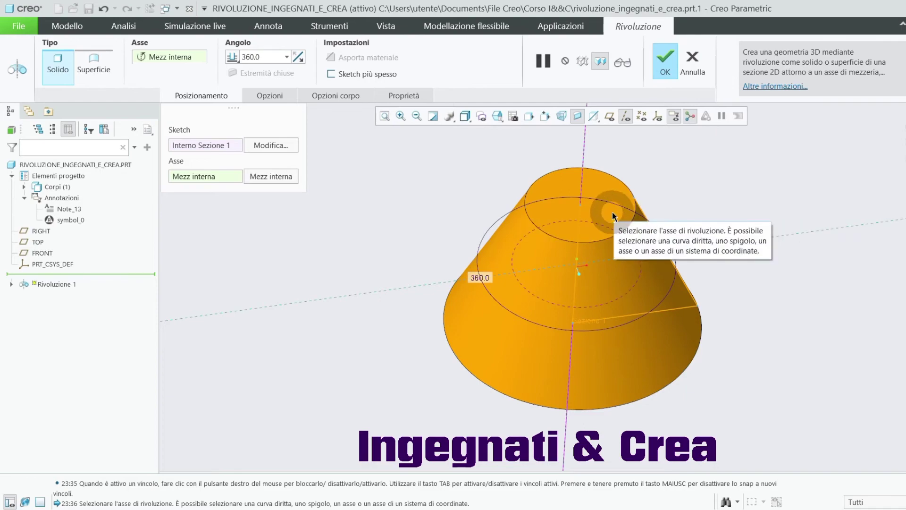
- Try a partial revolve angle of 222 degrees on the preview and set the angle back to 360 degrees
drag(639, 257, 615, 284)
drag(583, 287, 519, 241)
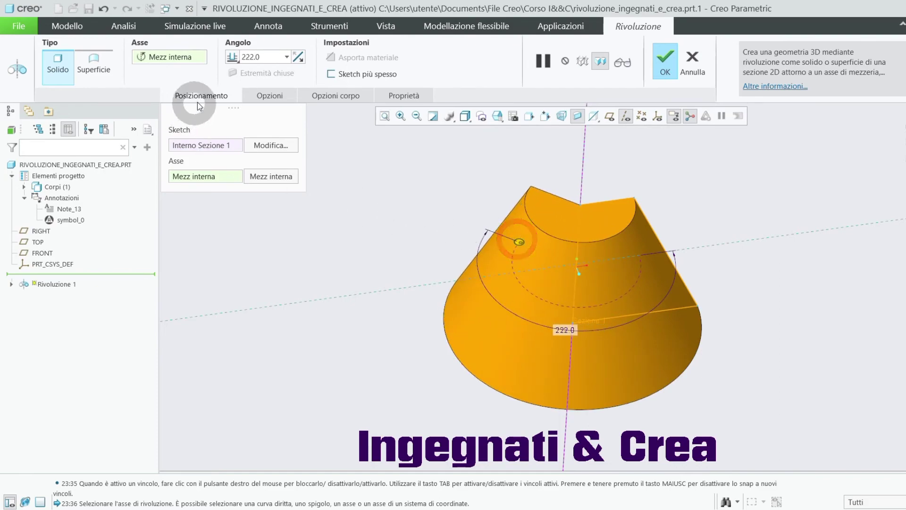
click(290, 60)
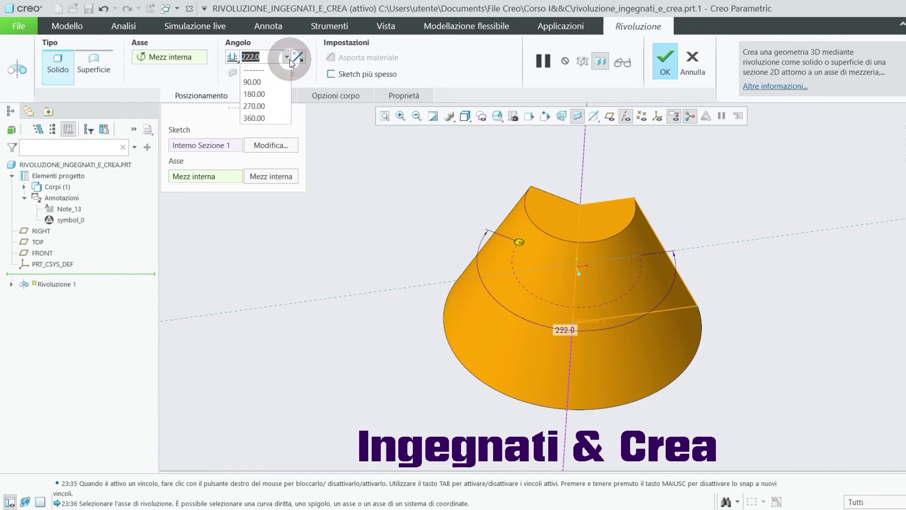
click(270, 118)
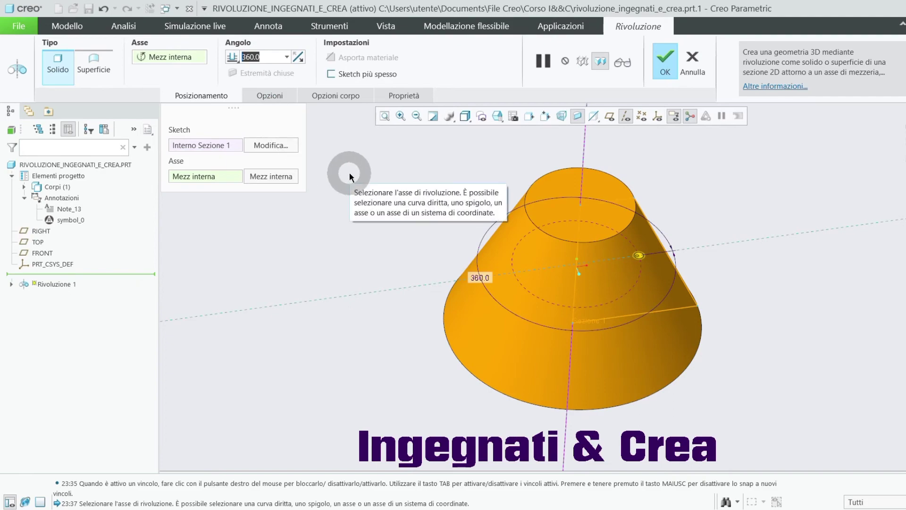
- Complete the solid revolve of the trapezoid and clear the selection
click(666, 70)
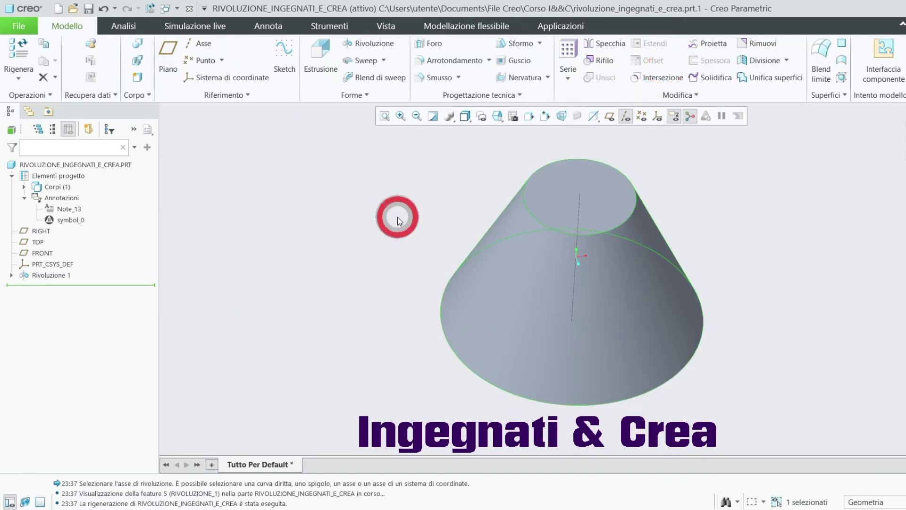
click(397, 217)
scroll(408, 226, up, 2)
middle_drag(641, 260, 604, 258)
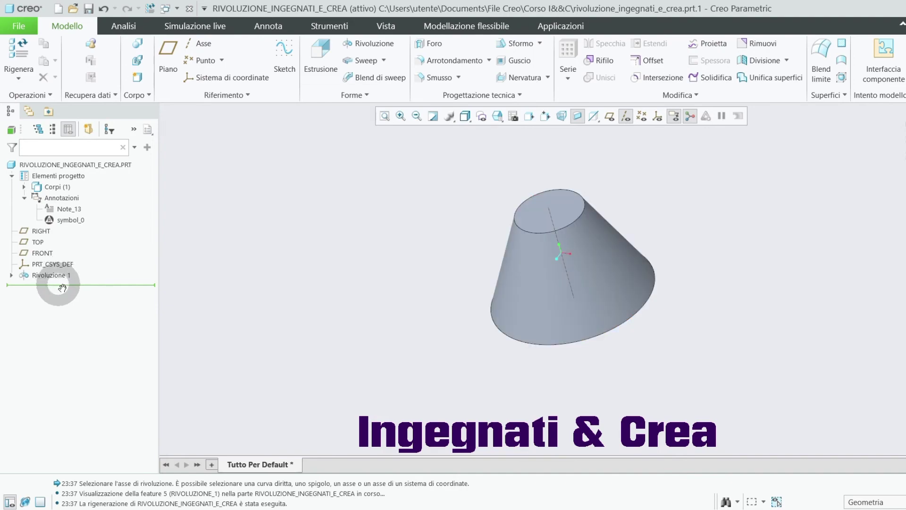
- Roll the model back to just before the first revolve and display the datum planes in the default orientation
drag(63, 287, 66, 265)
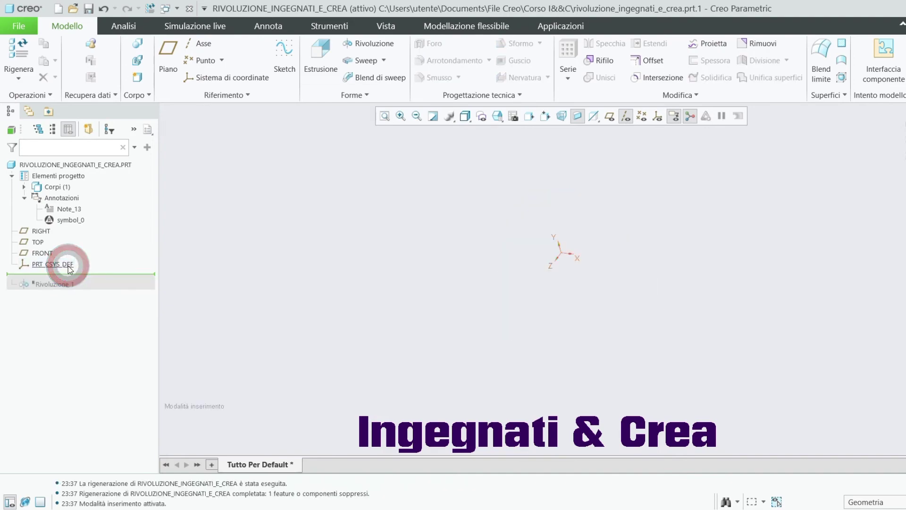
click(610, 117)
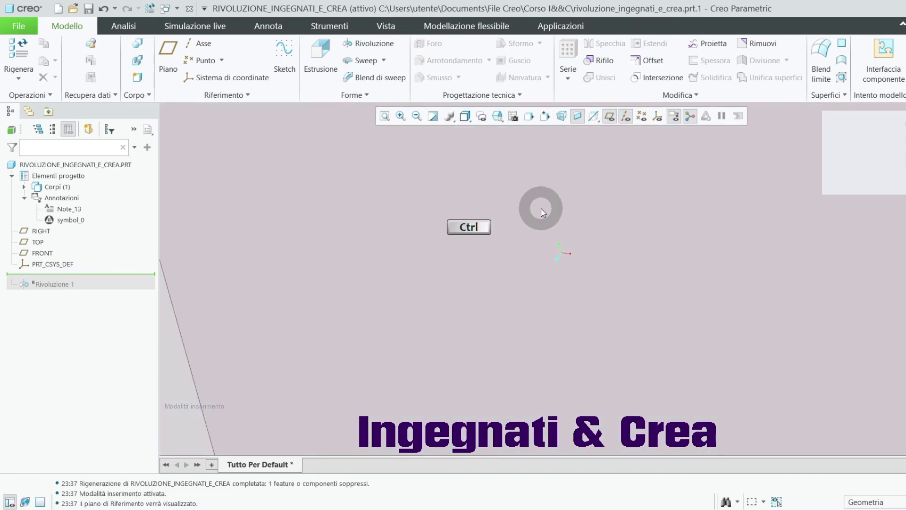
key(ctrl+d)
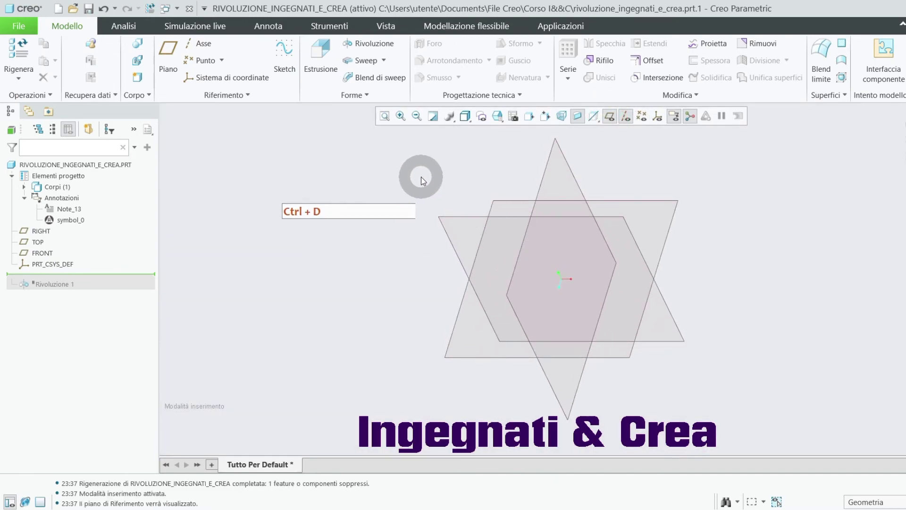
- Start a new revolve with its sketch on the FRONT plane, viewed face-on with the datum planes hidden
click(363, 47)
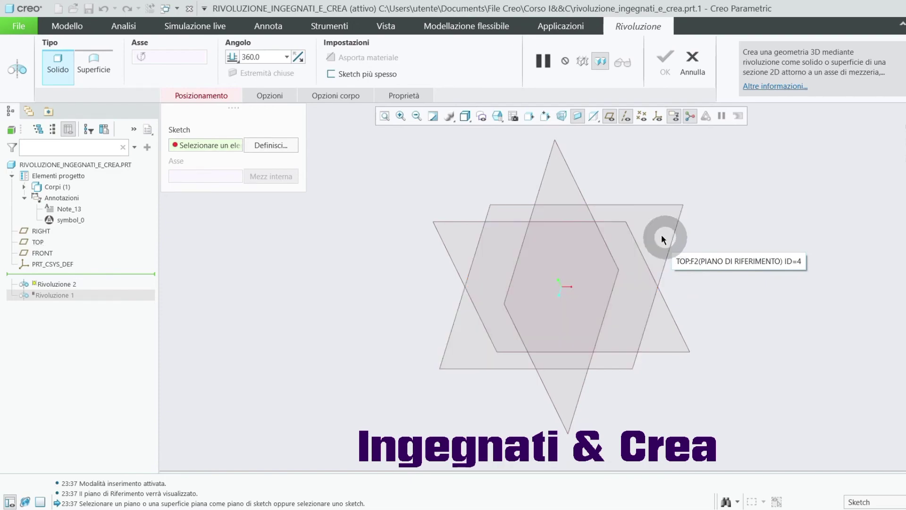
click(633, 230)
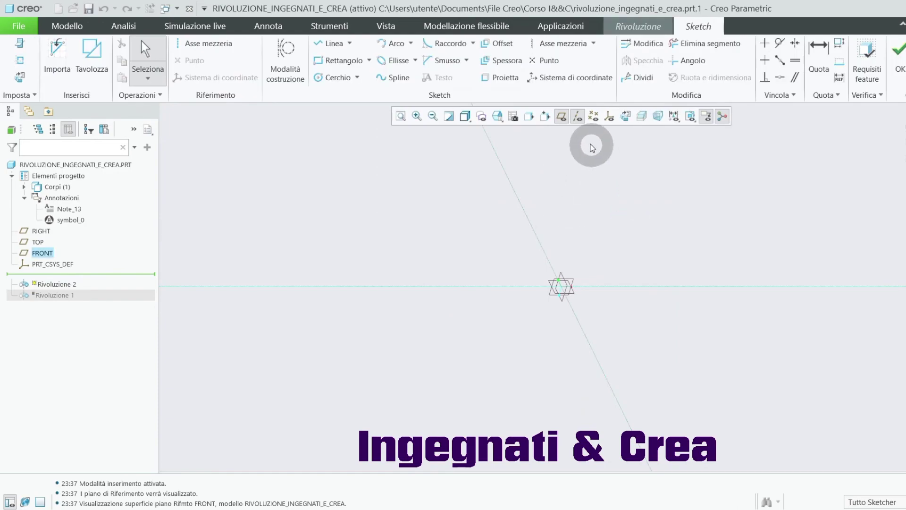
click(627, 117)
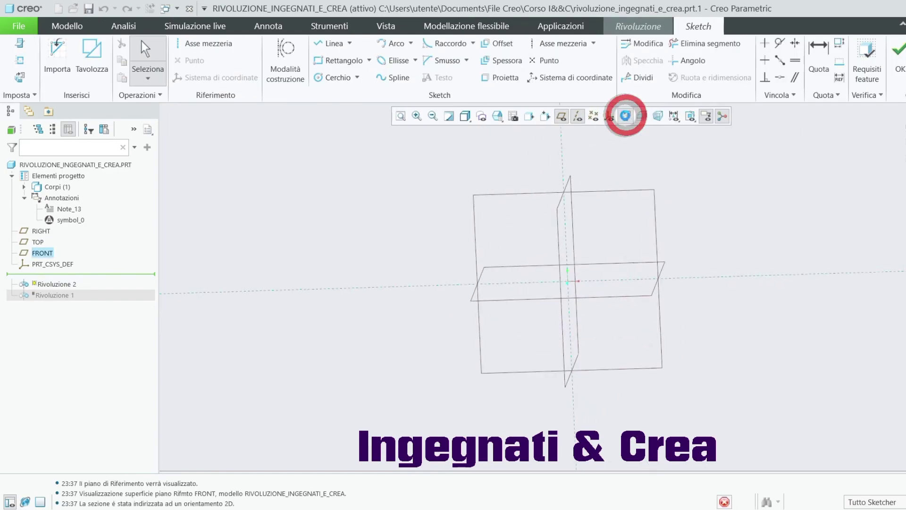
click(578, 116)
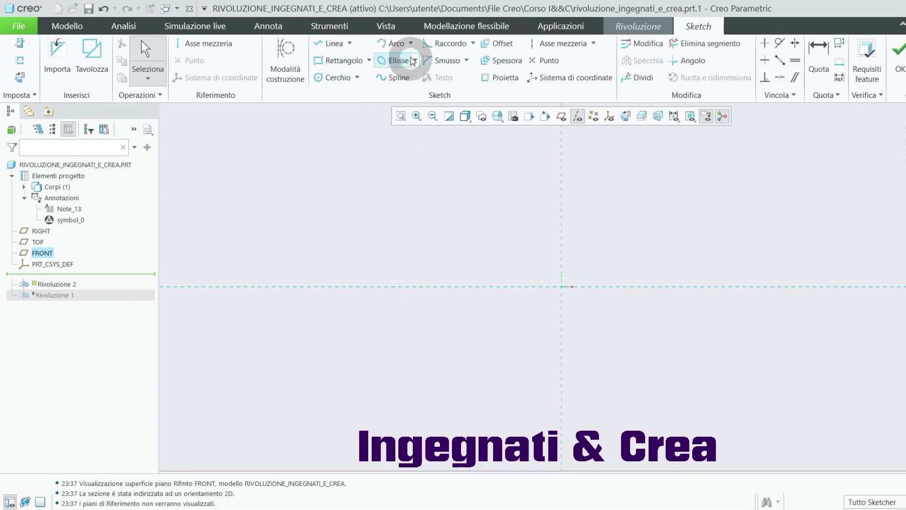
- Sketch a center-and-ends semicircular arc of about 14.8 radius, centered on the origin with both ends on the vertical reference
click(411, 44)
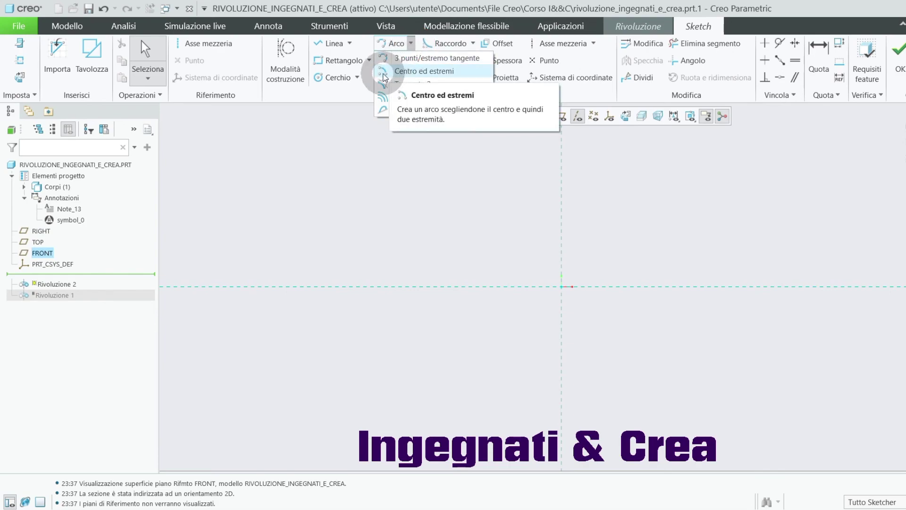
click(385, 73)
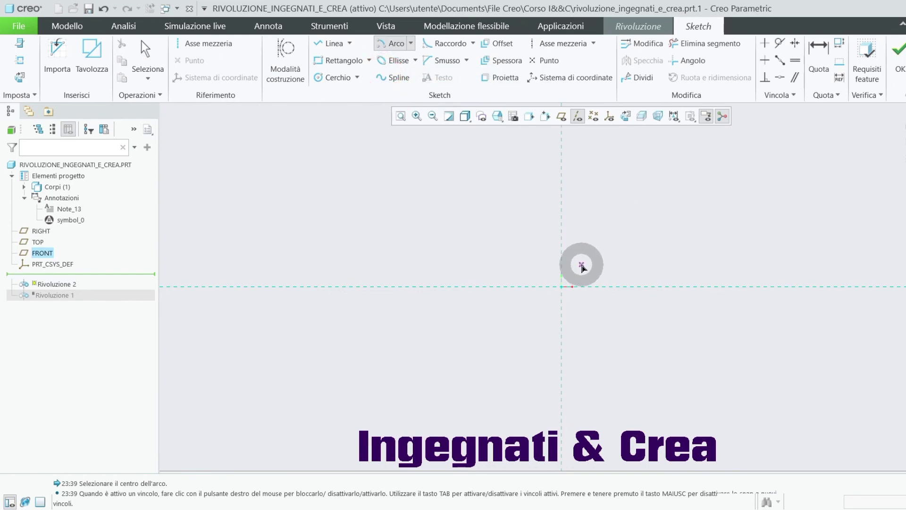
click(563, 287)
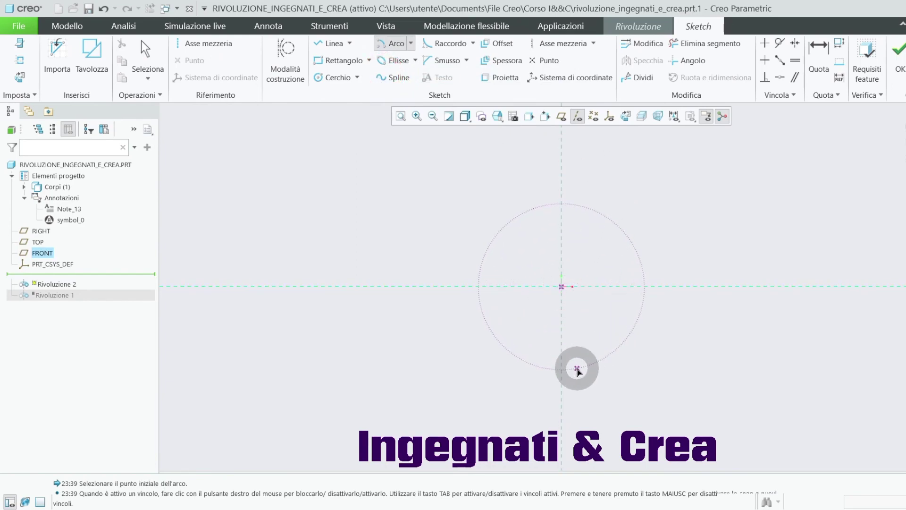
click(563, 373)
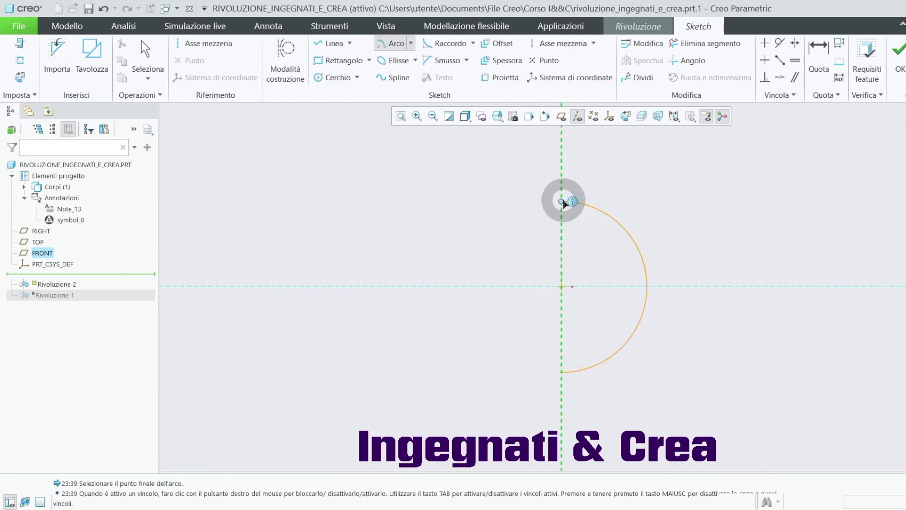
click(563, 200)
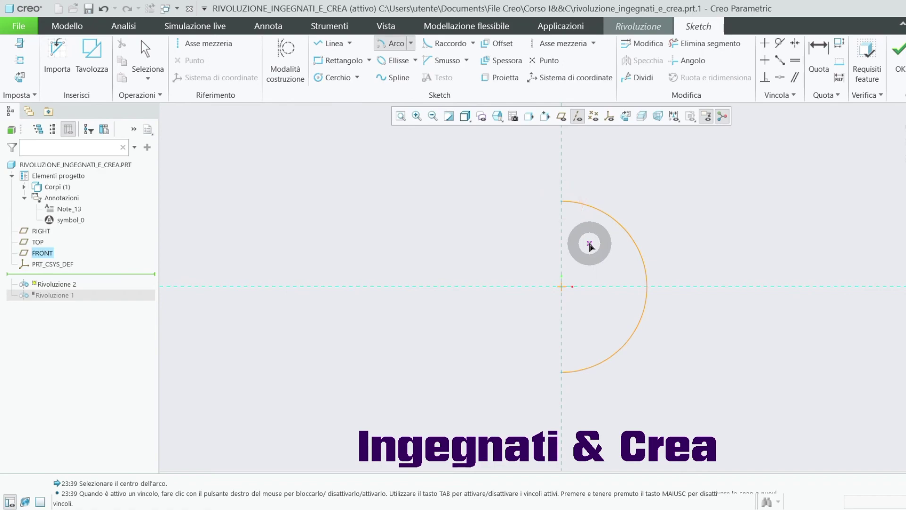
middle_click(590, 245)
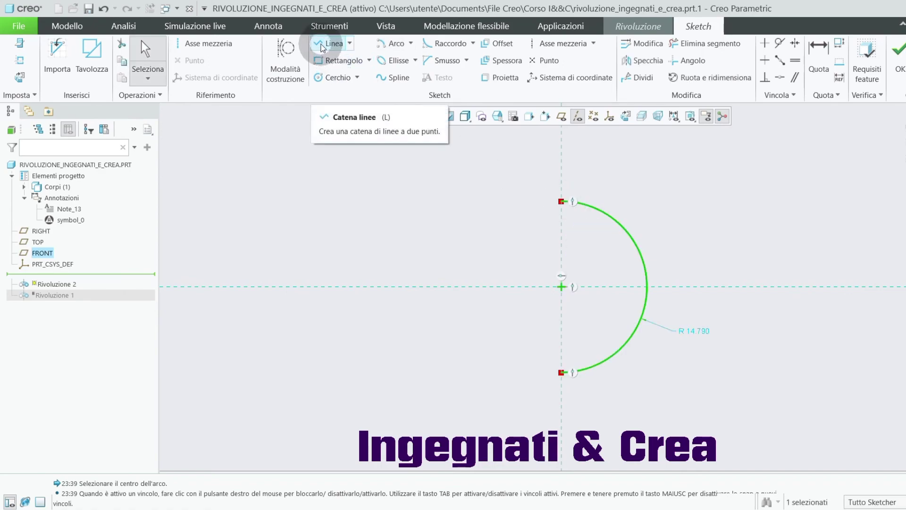
- Close the semicircle with a vertical line joining the arc's two endpoints
click(326, 43)
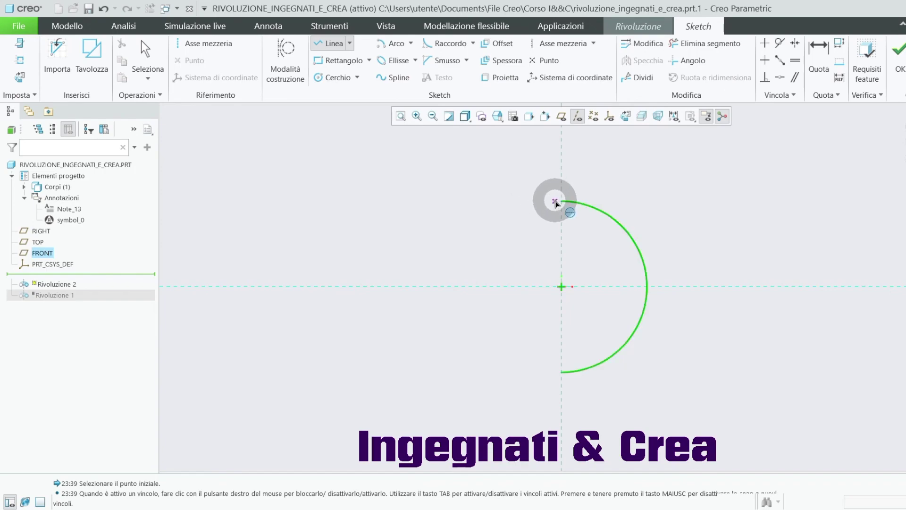
click(561, 202)
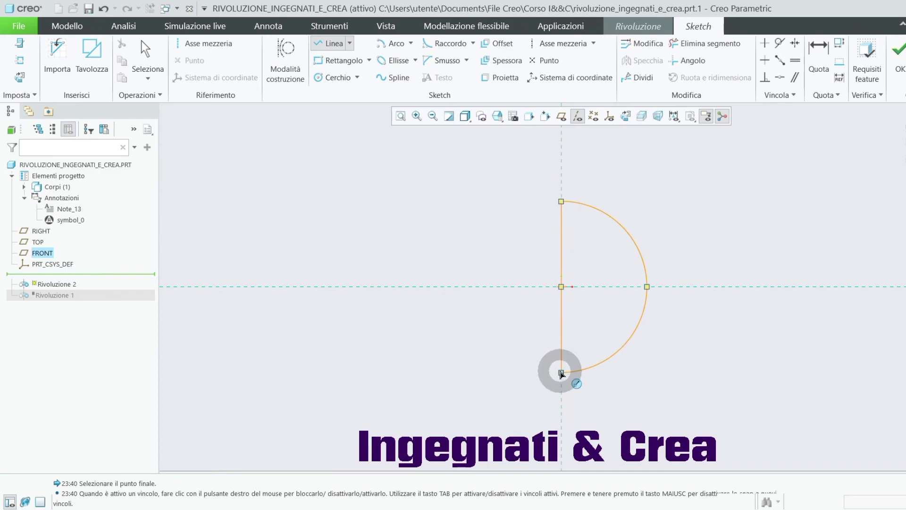
click(562, 373)
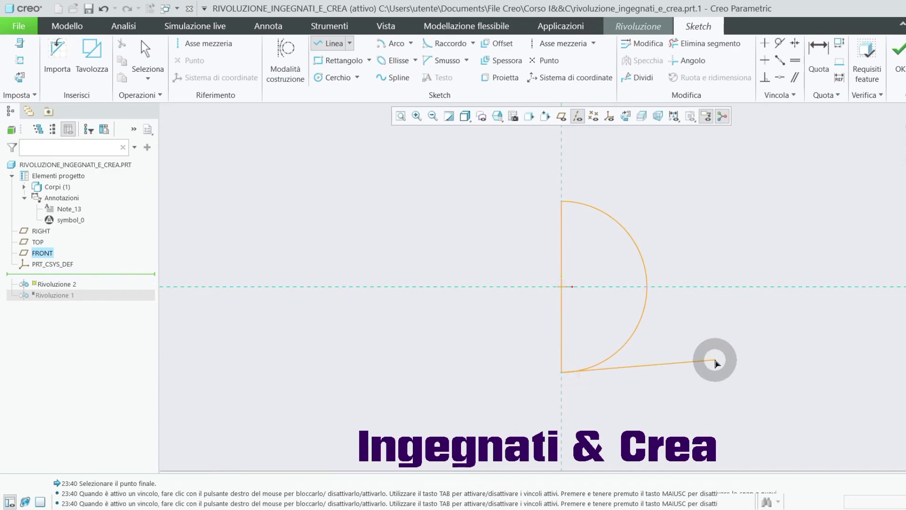
middle_click(715, 361)
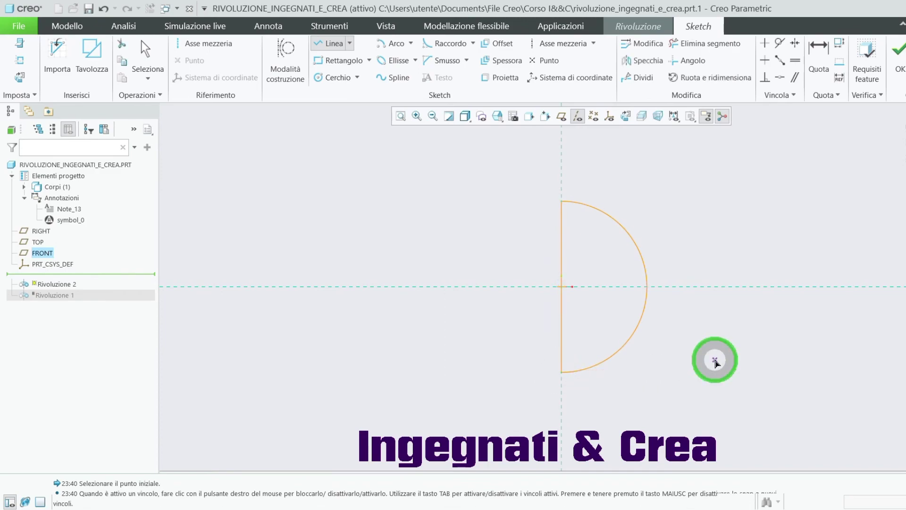
middle_click(716, 361)
click(715, 374)
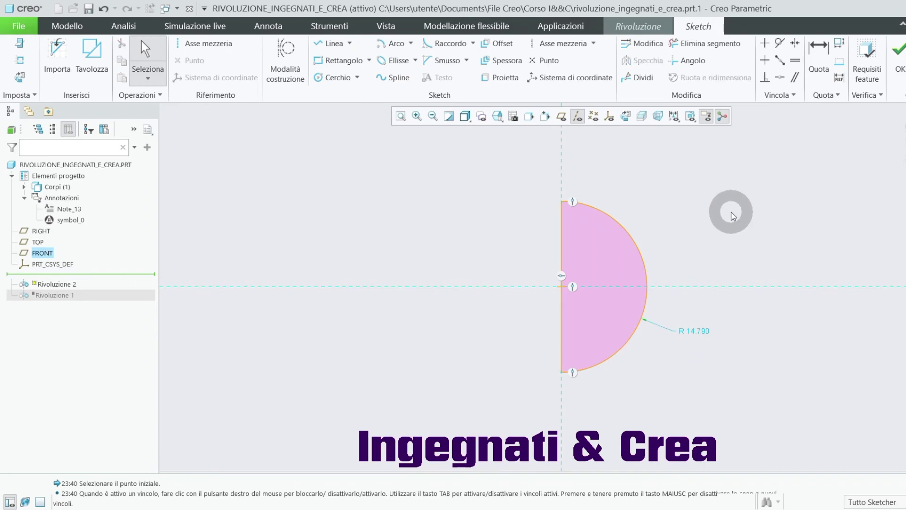
- Add a vertical centerline along the semicircle's straight side and finish the sketch
click(562, 49)
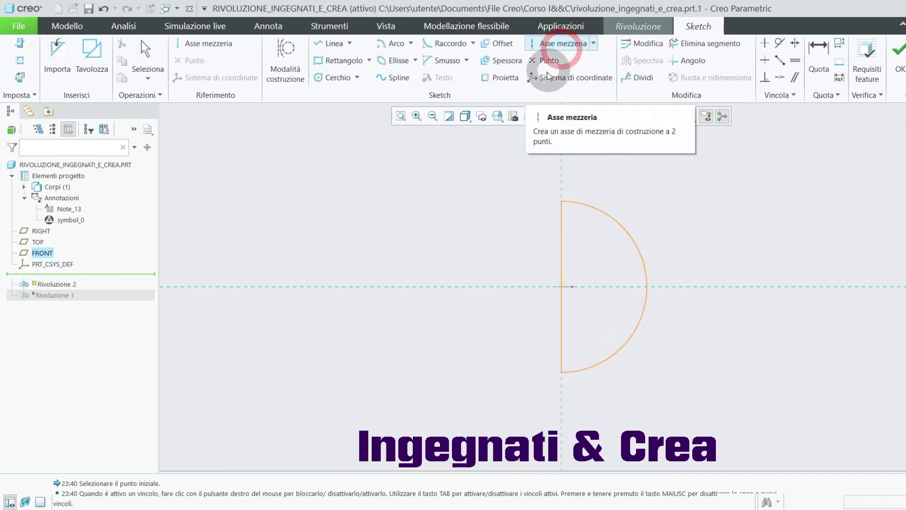
click(562, 173)
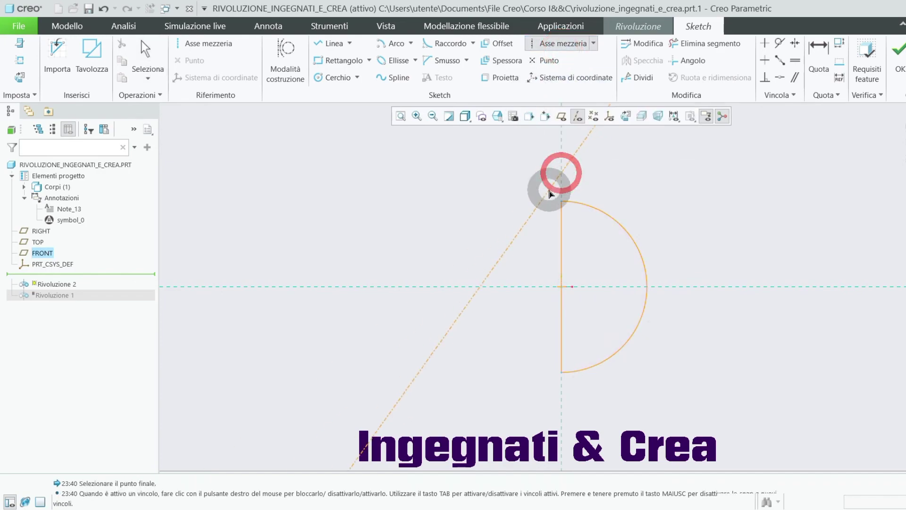
click(556, 390)
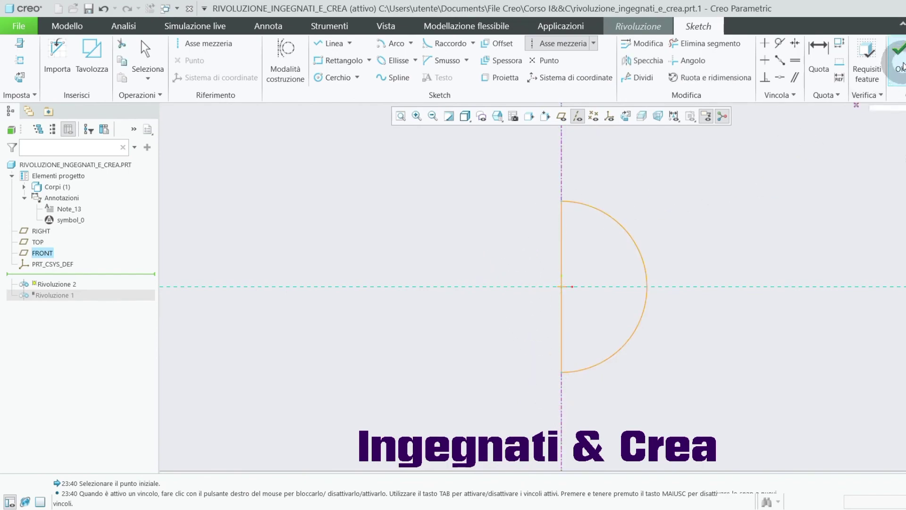
click(900, 64)
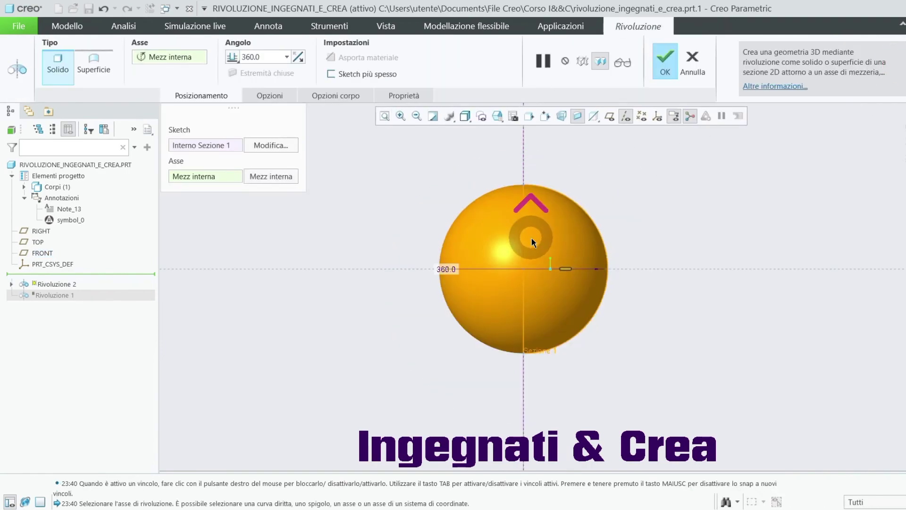
- Reopen the sphere's revolve sketch face-on and trim away the vertical line closing the semicircle, leaving the arc and centerline
scroll(661, 227, up, 2)
middle_drag(662, 228, 669, 259)
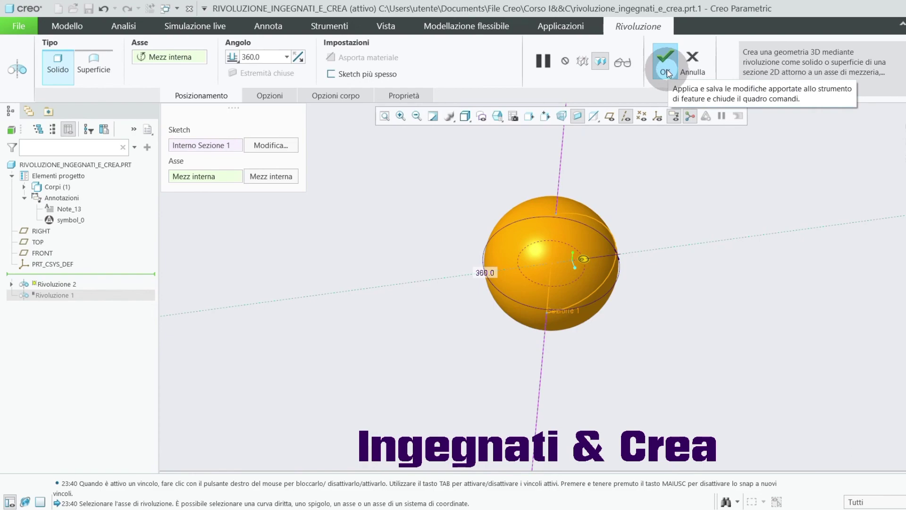
click(271, 146)
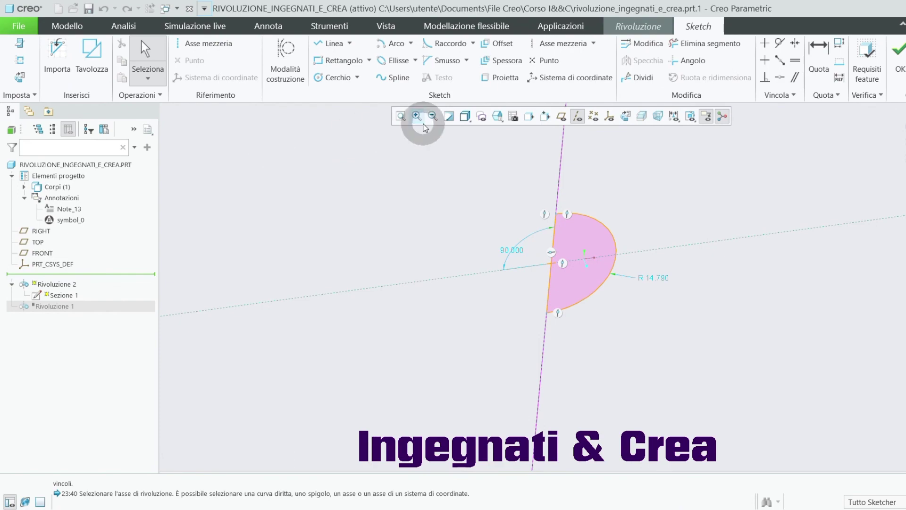
click(626, 116)
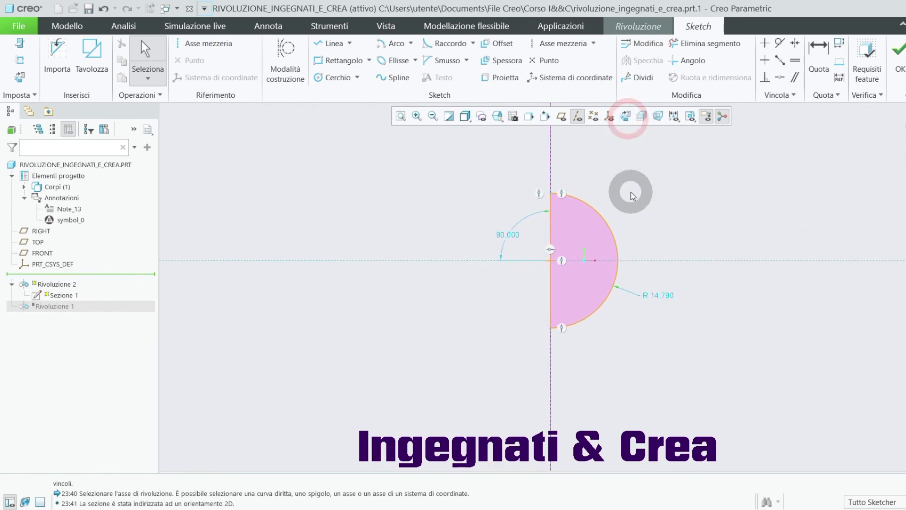
scroll(633, 195, down, 1)
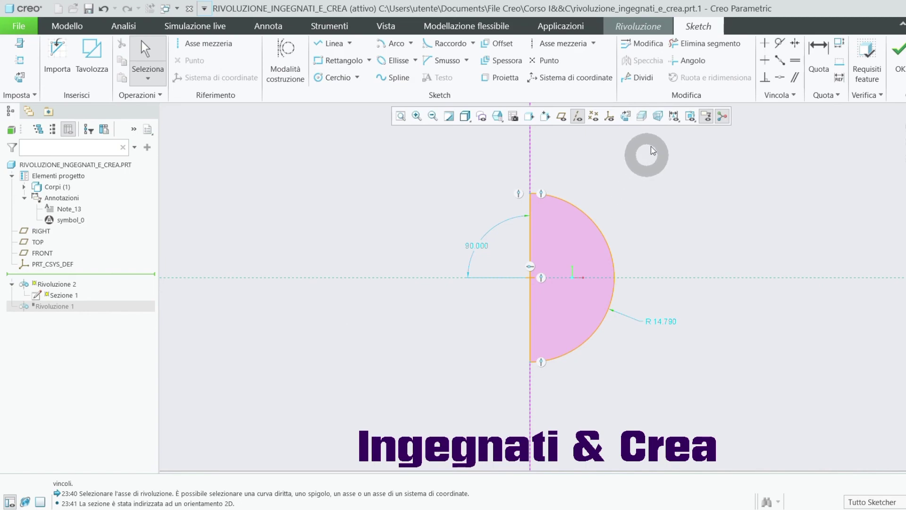
click(682, 43)
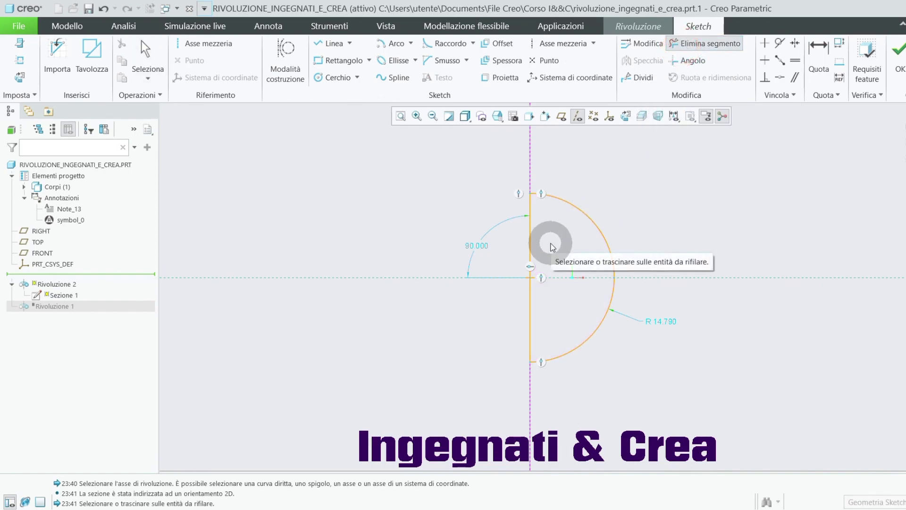
drag(550, 246, 519, 261)
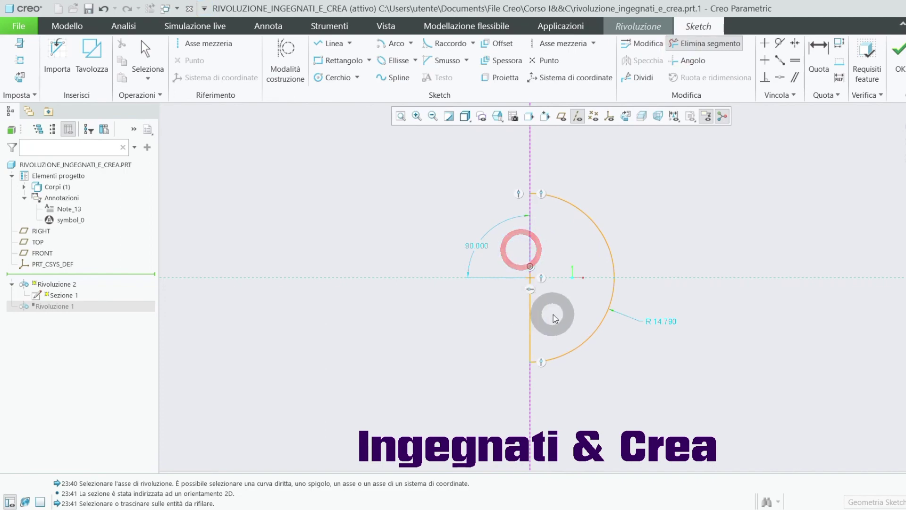
drag(553, 313, 493, 317)
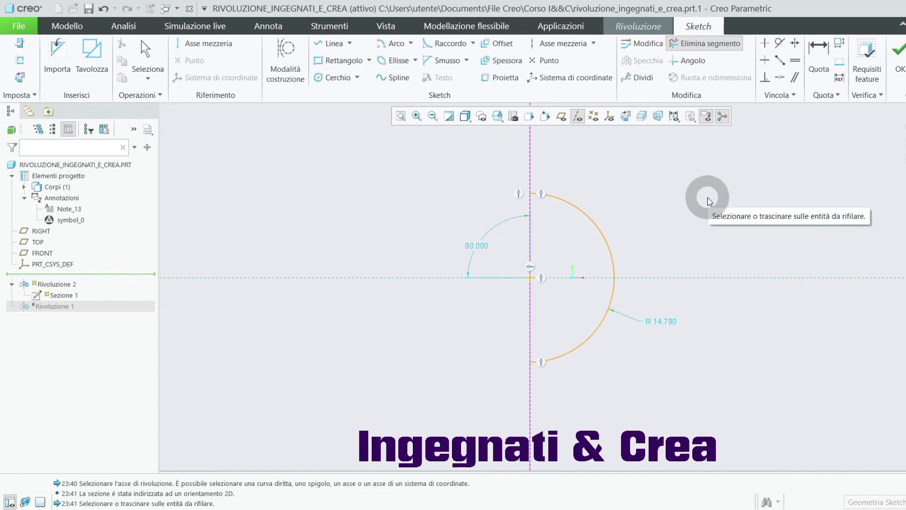
middle_click(708, 201)
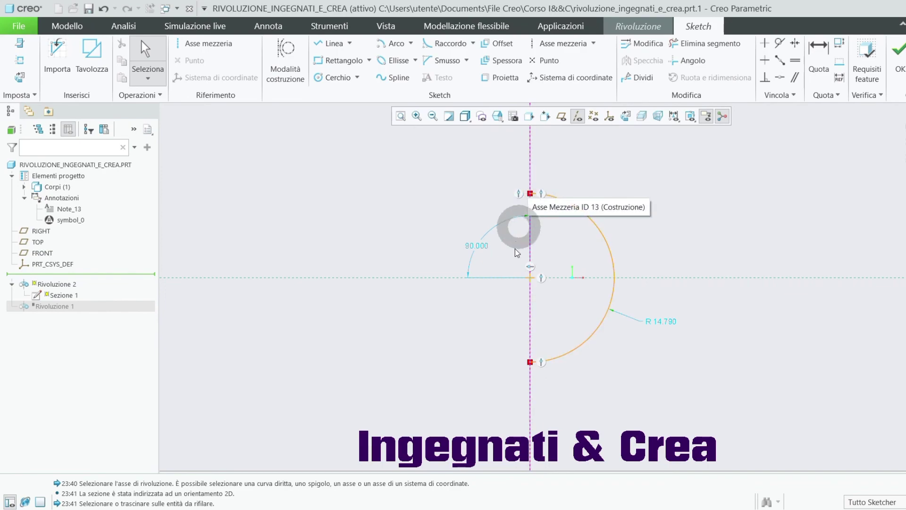
click(532, 372)
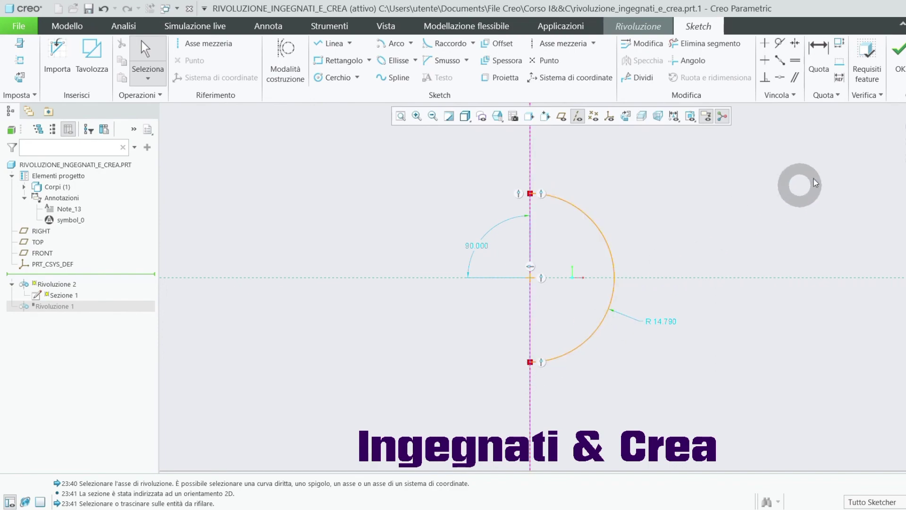
- Finish the open arc sketch, accept the switch to a surface feature, and complete the 360° revolve
click(900, 57)
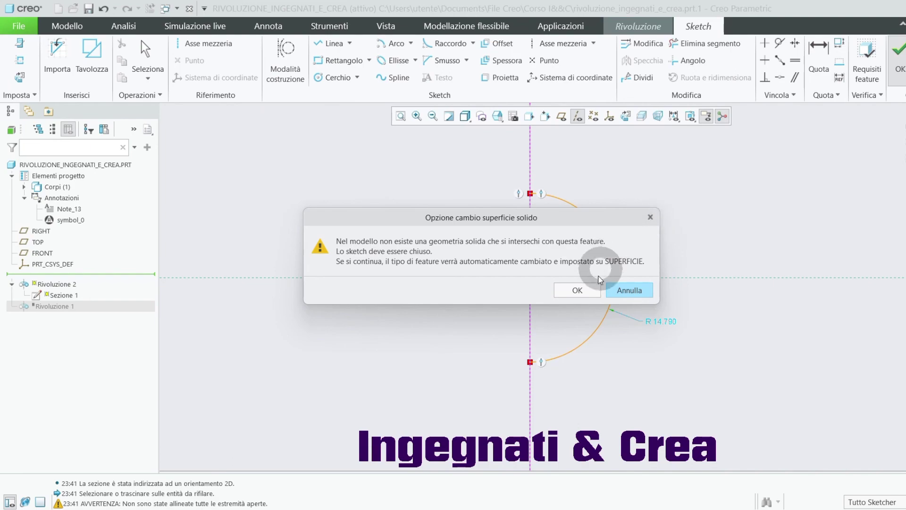
click(588, 290)
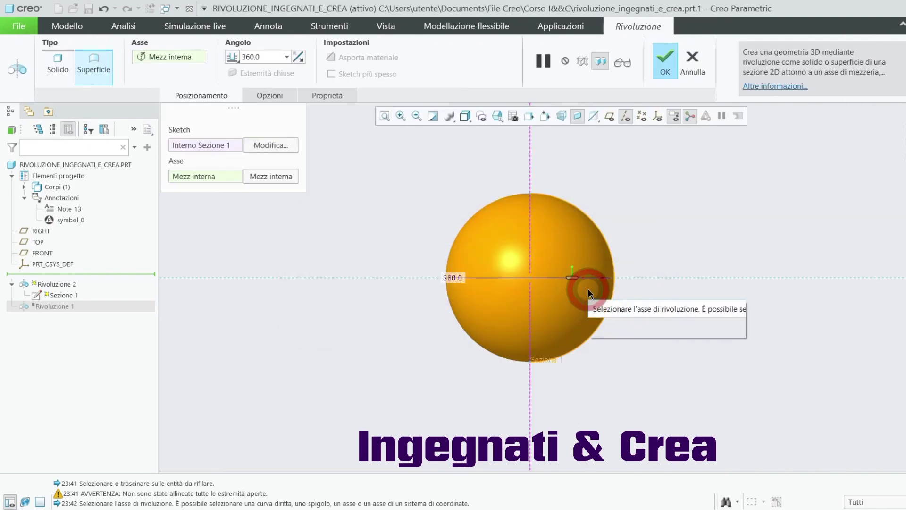
middle_drag(651, 237, 658, 264)
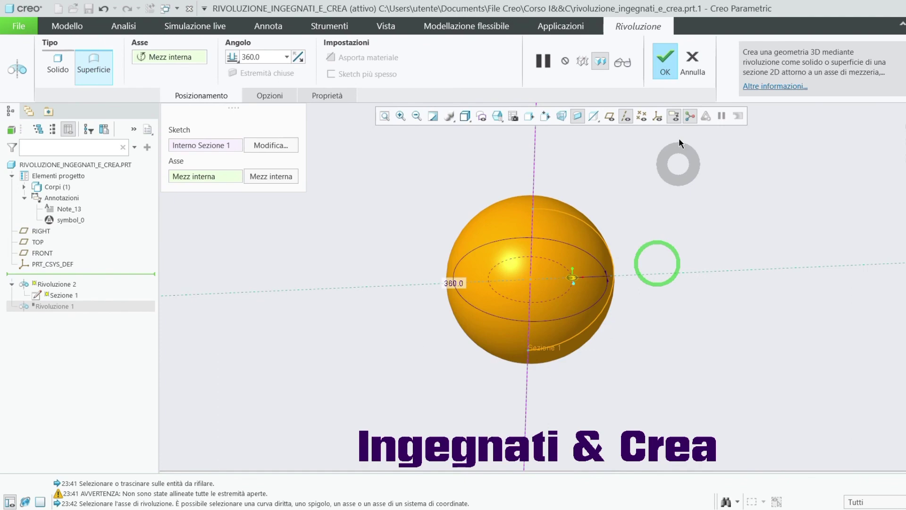
click(667, 61)
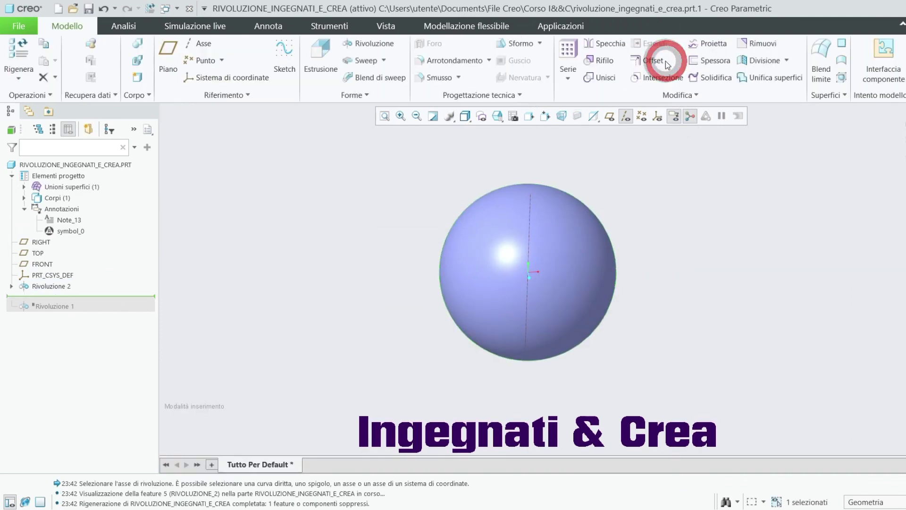
mouse_move(643, 238)
middle_down()
mouse_move(625, 240)
mouse_move(644, 234)
middle_up()
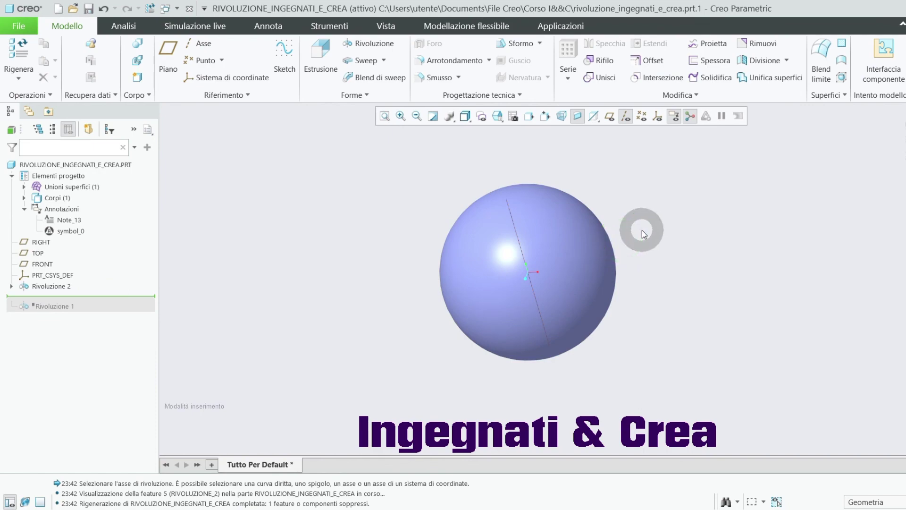
click(579, 232)
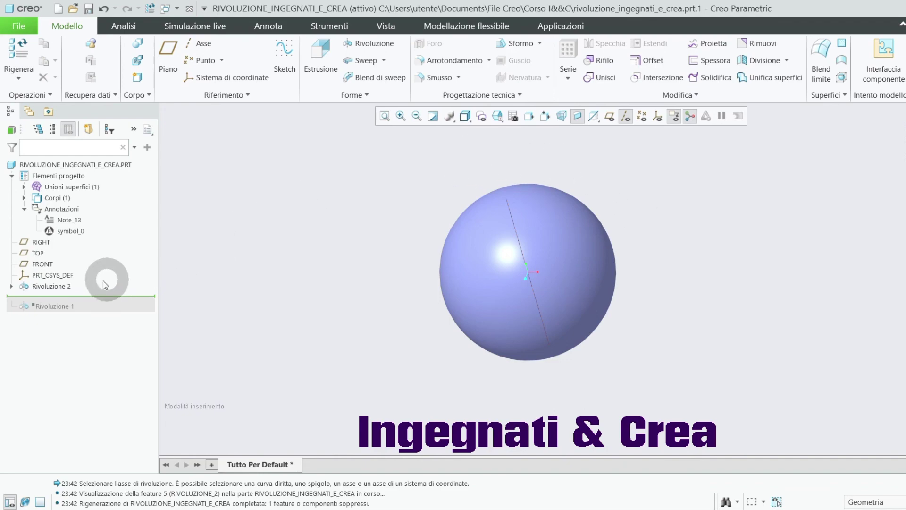
- Redefine the spherical surface revolve and close its sketched arc with a line joining the two endpoints
click(49, 287)
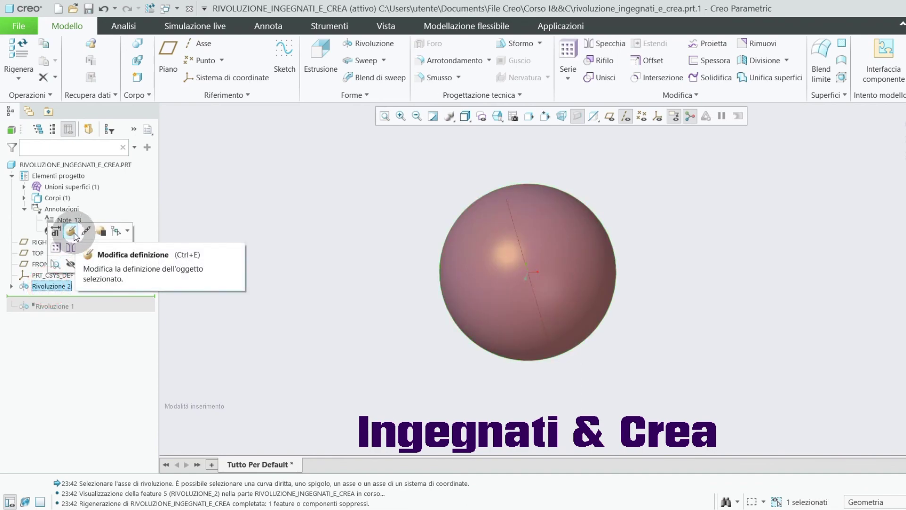
click(73, 232)
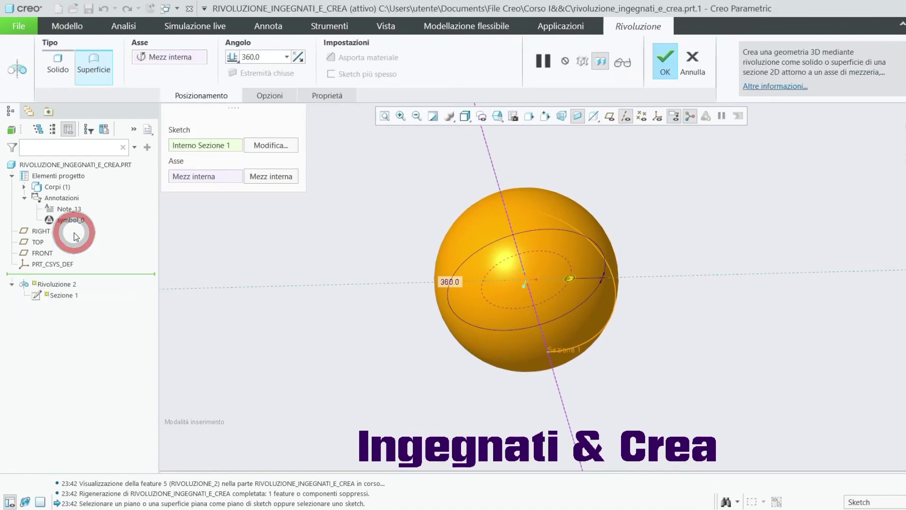
click(271, 146)
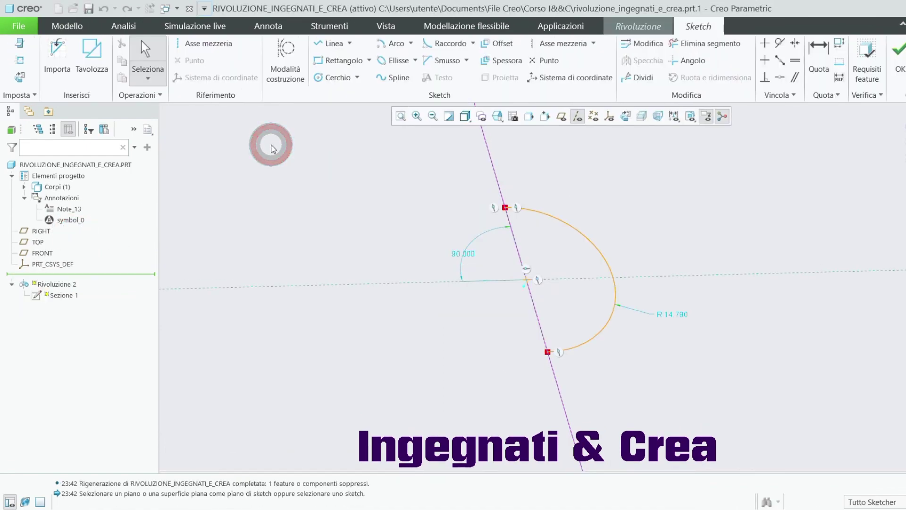
click(325, 45)
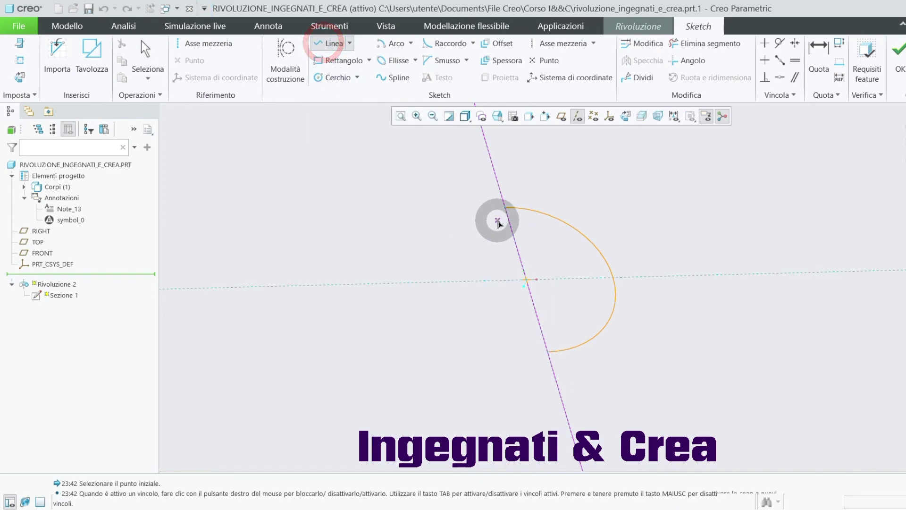
click(507, 210)
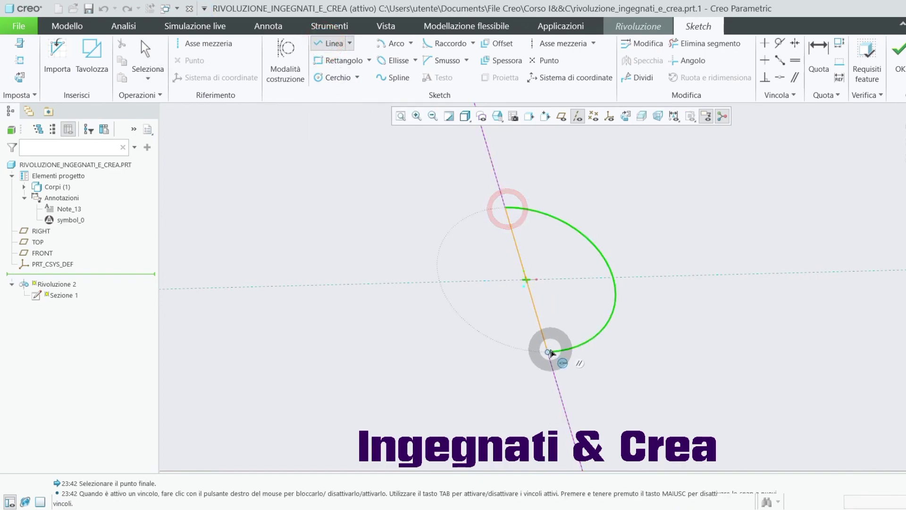
click(550, 351)
middle_click(801, 137)
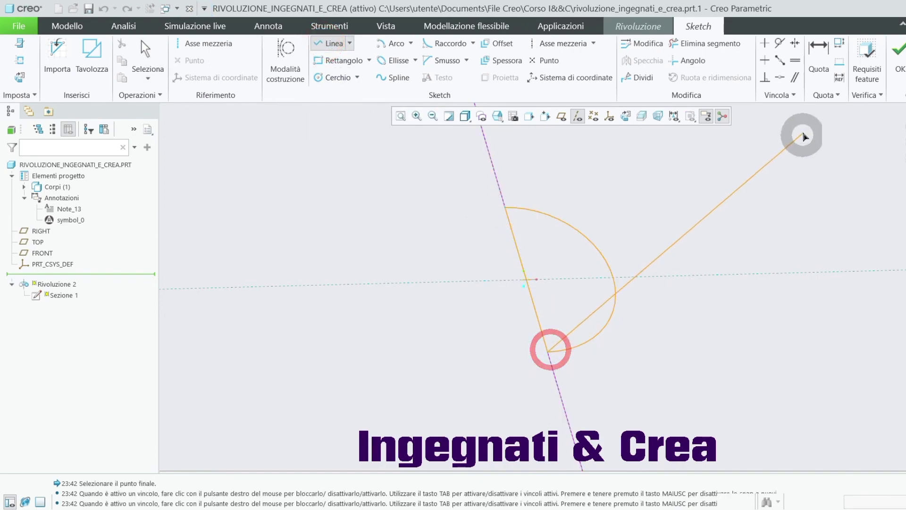
- Finish the closed sketch, set the revolve type to solid, and complete the 360° sphere
click(899, 61)
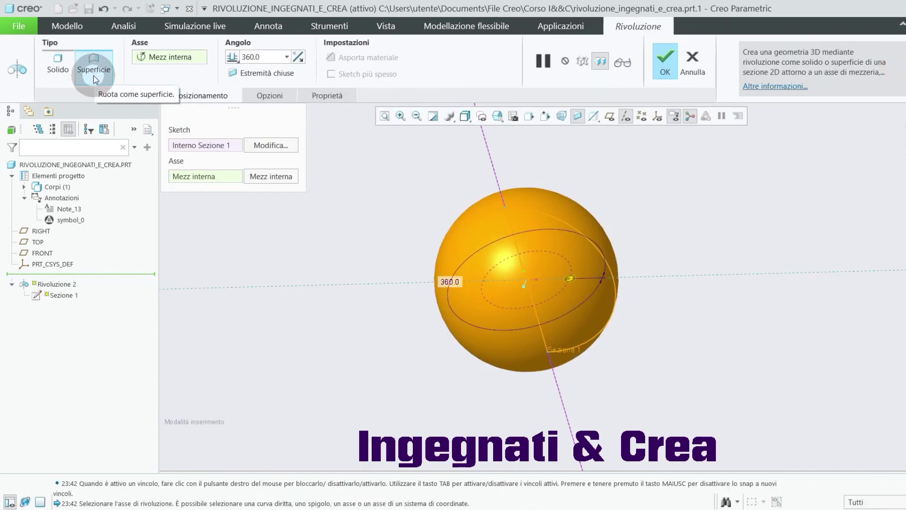
click(55, 70)
click(54, 72)
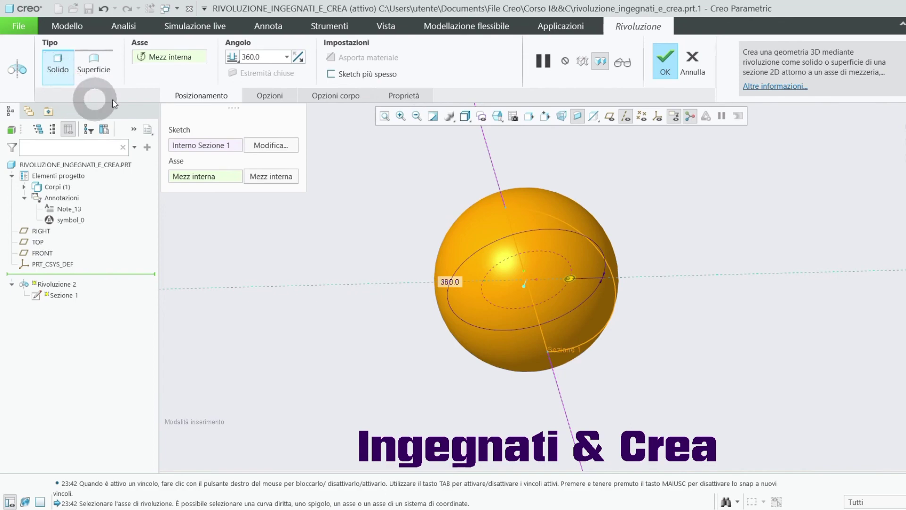
click(667, 70)
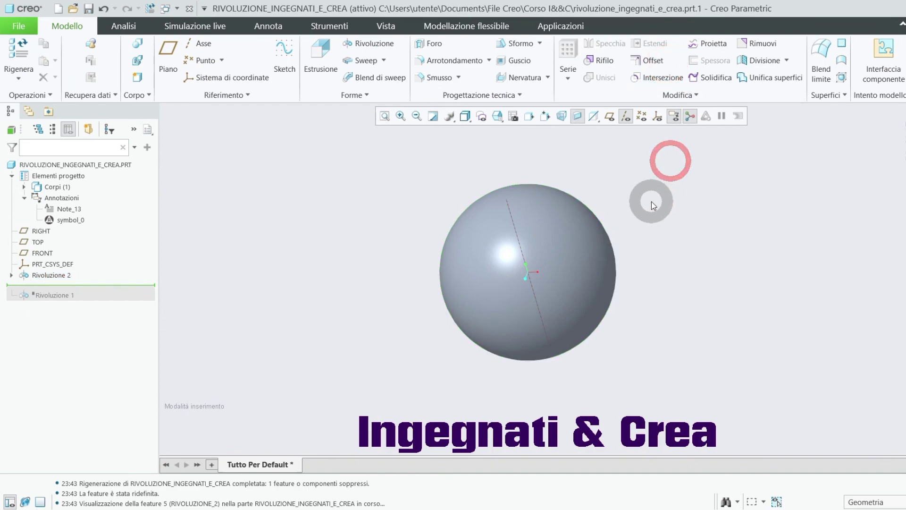